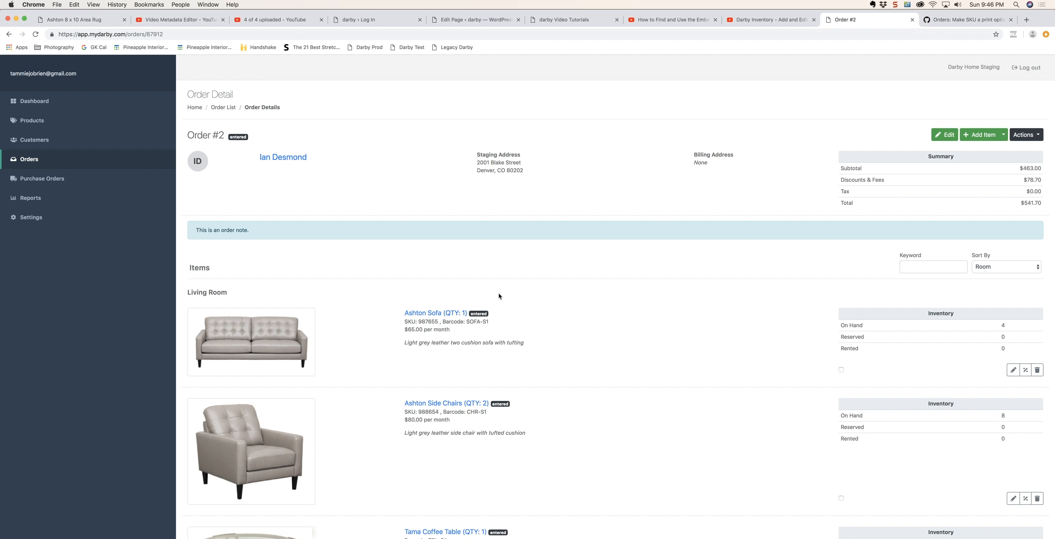
Reserve the entire open order and check its items' inventory.
scroll(580, 382, "down", 3)
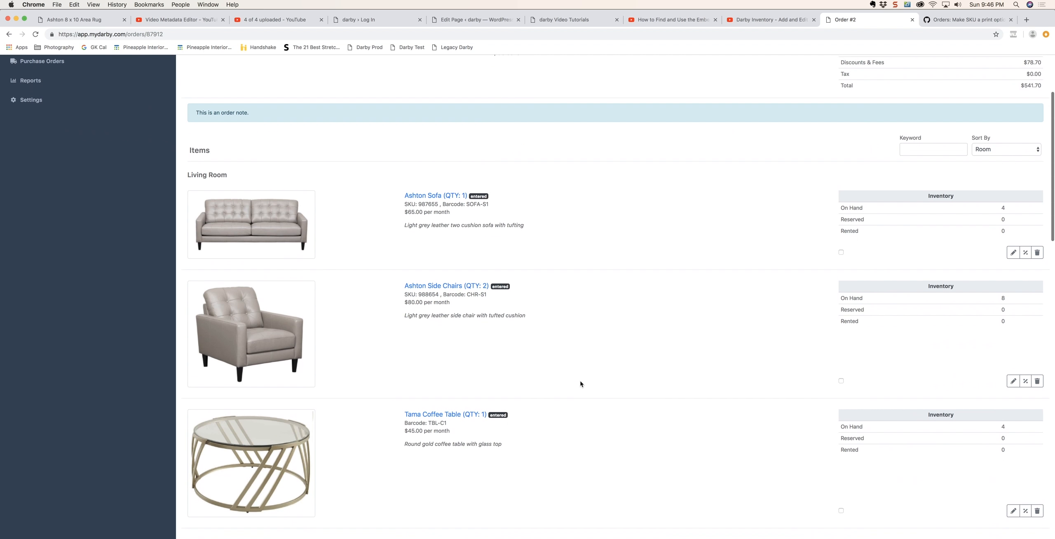
scroll(581, 382, "up", 3)
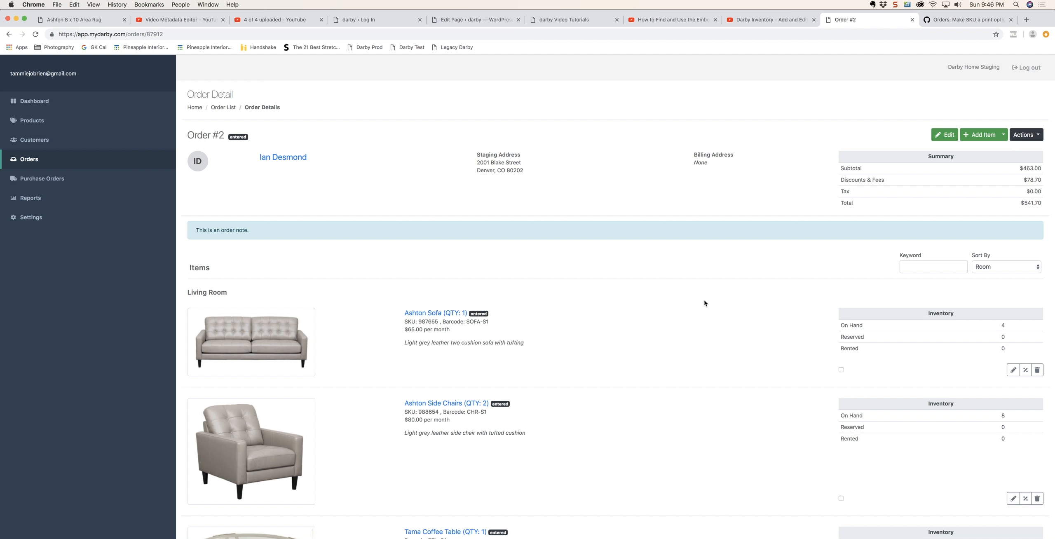
left_click(1040, 136)
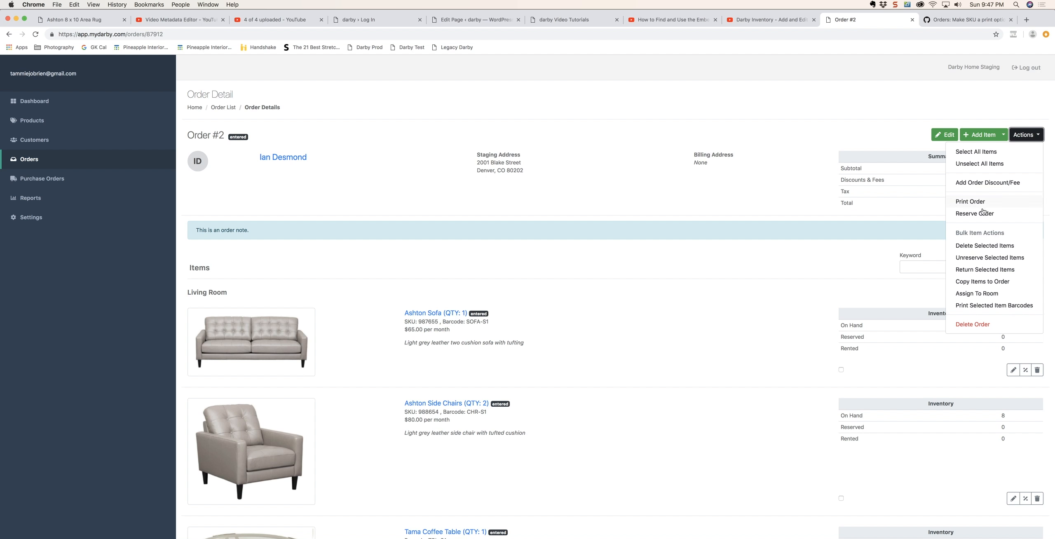
left_click(970, 214)
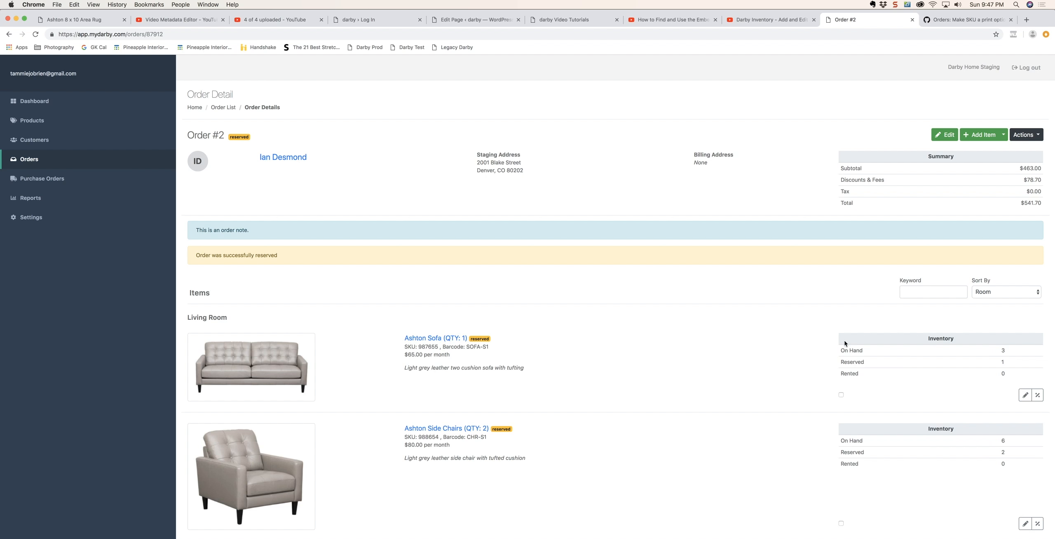
scroll(871, 352, "down", 1)
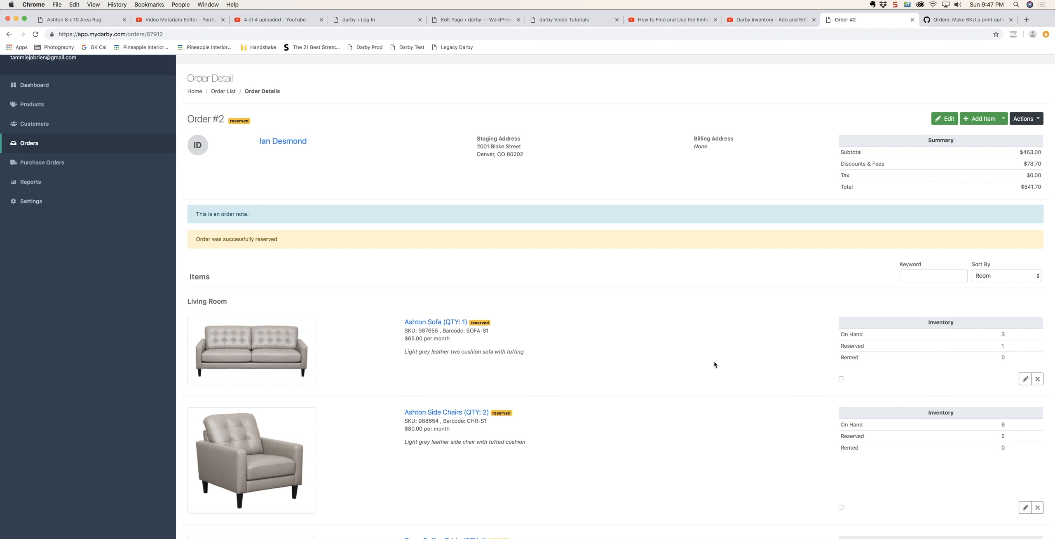
scroll(608, 332, "up", 1)
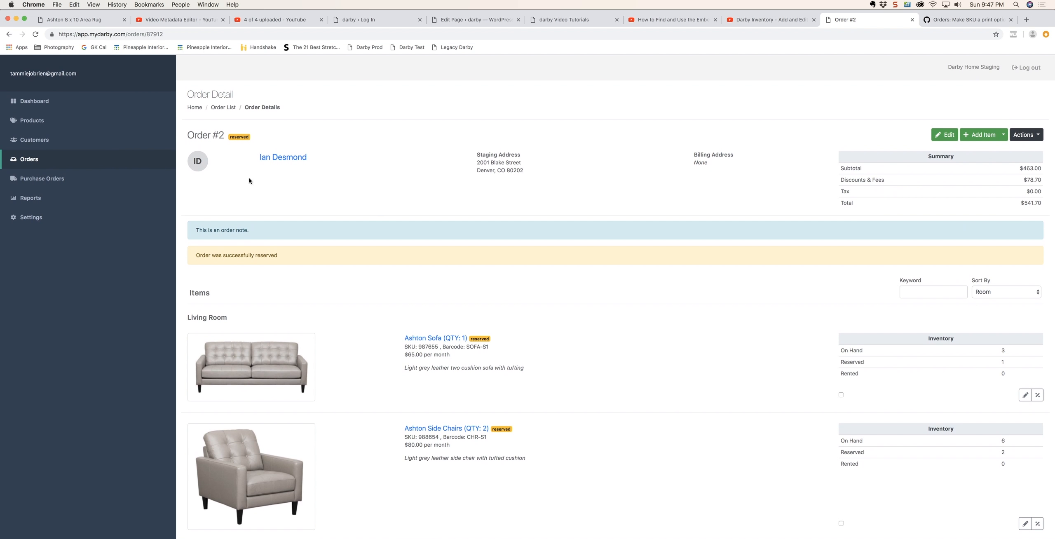
Search the product list for "ashton sofa".
left_click(25, 120)
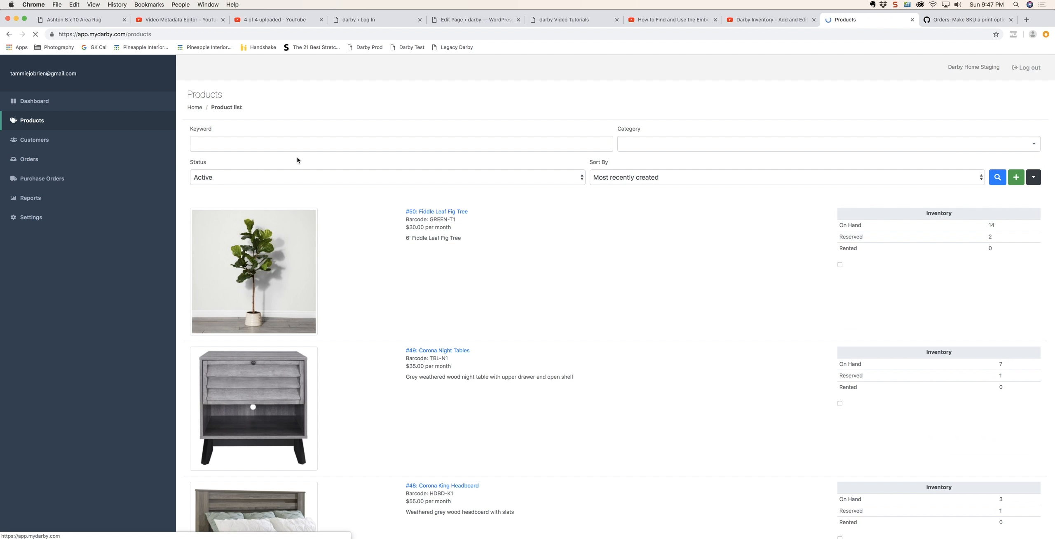
left_click(320, 142)
type("a")
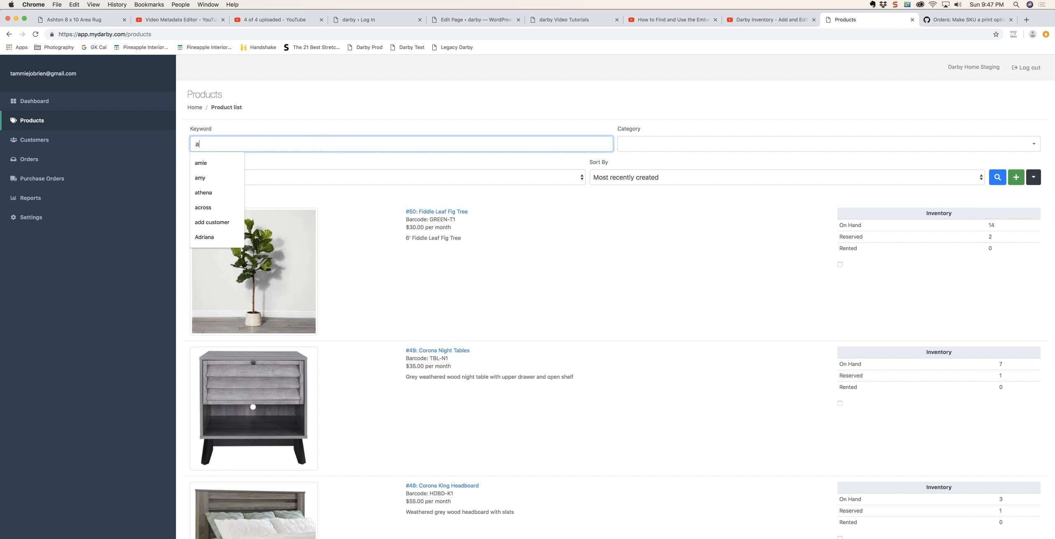
type("shton sofa")
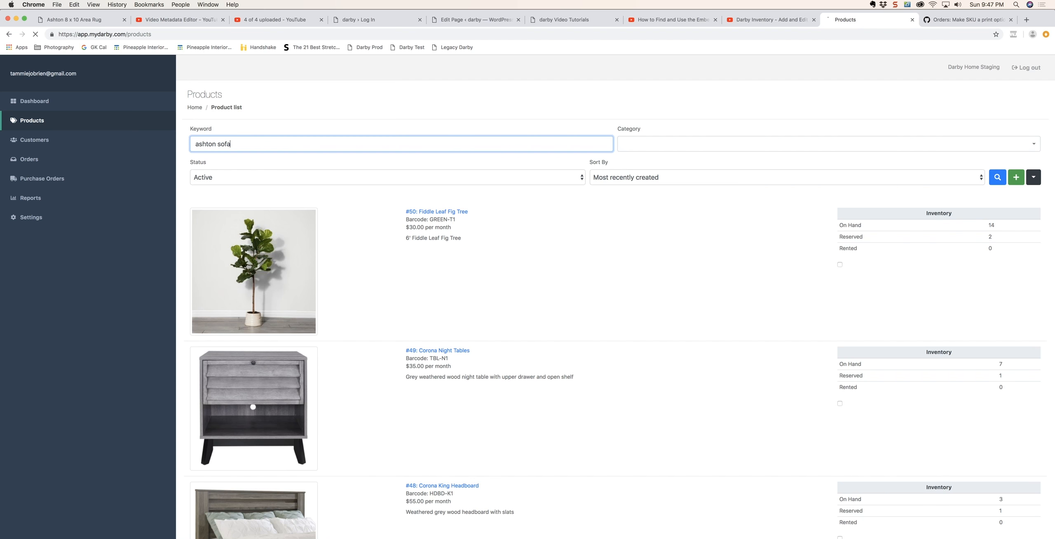
key("Return")
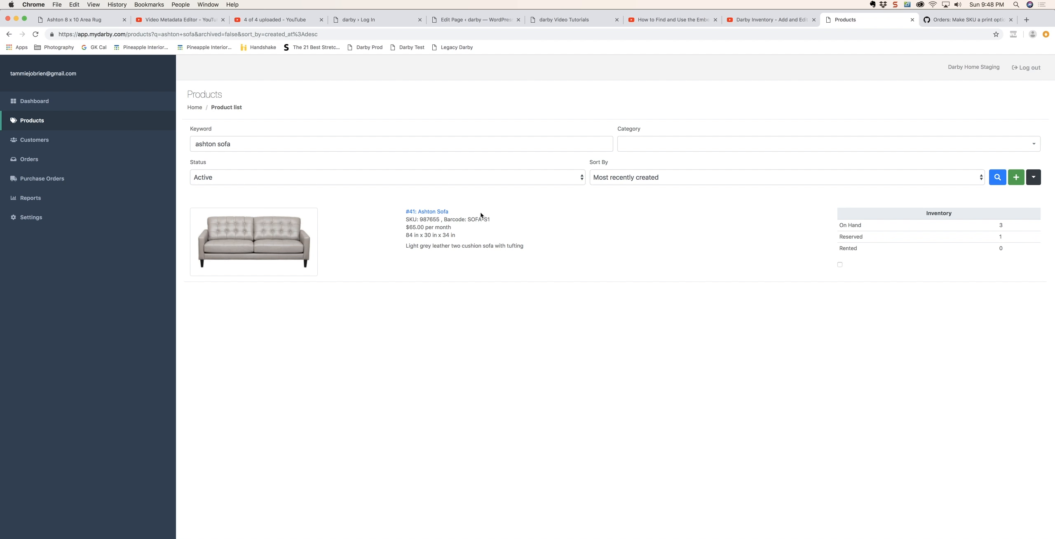
Open the Ashton Sofa product details and list its active orders.
left_click(423, 211)
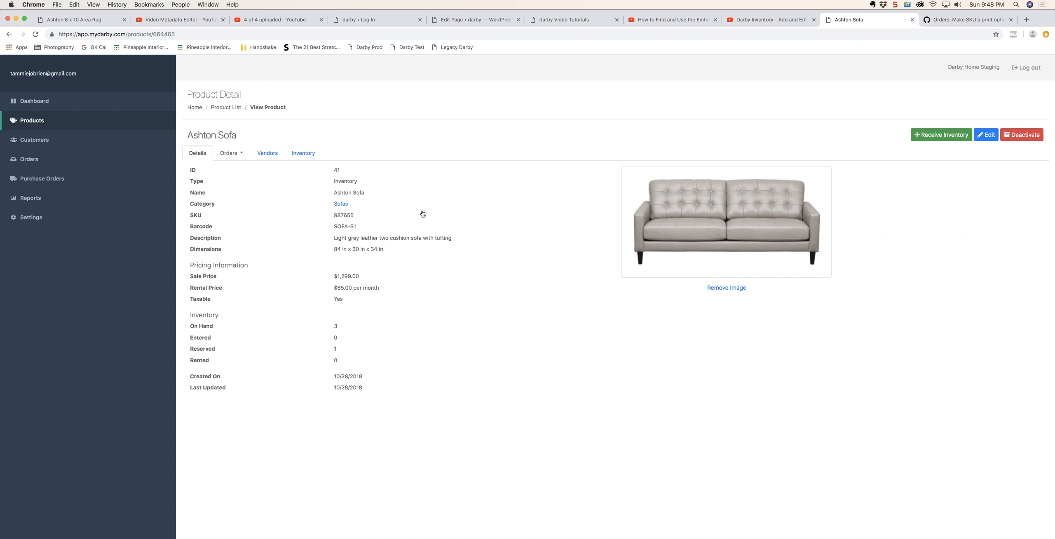
left_click(242, 156)
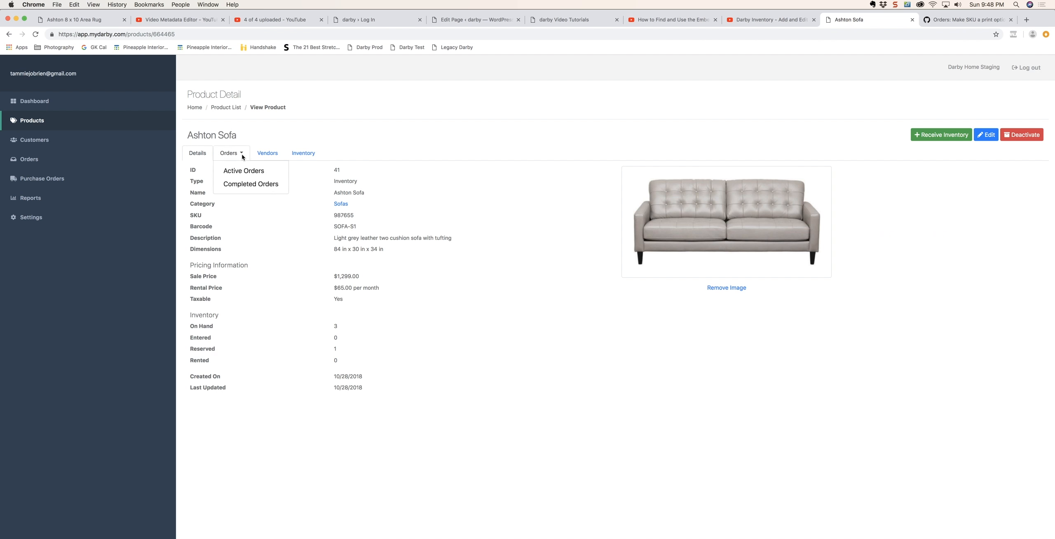
left_click(246, 172)
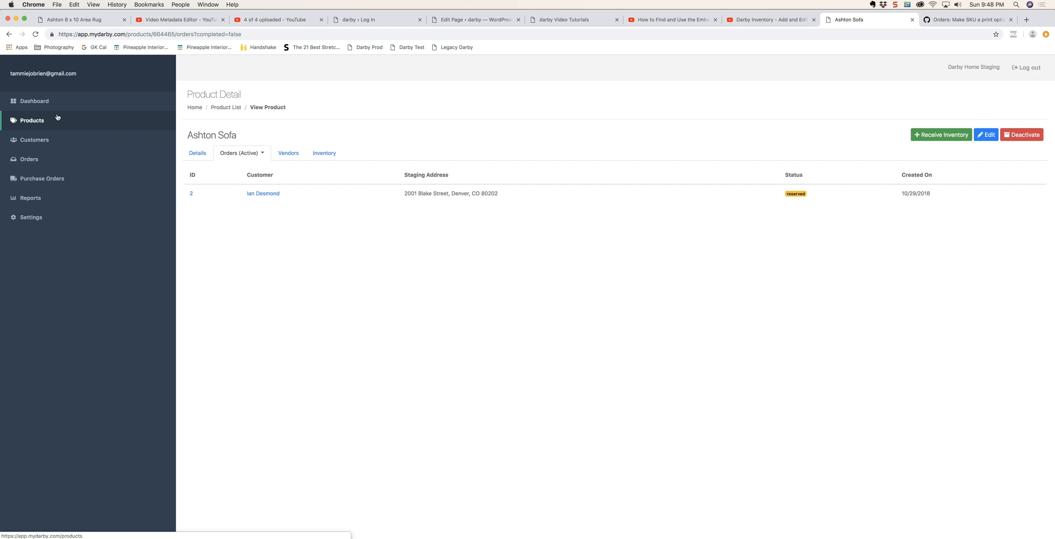
Reopen the reserved order from the order list and examine the status and inventory of its items.
left_click(30, 161)
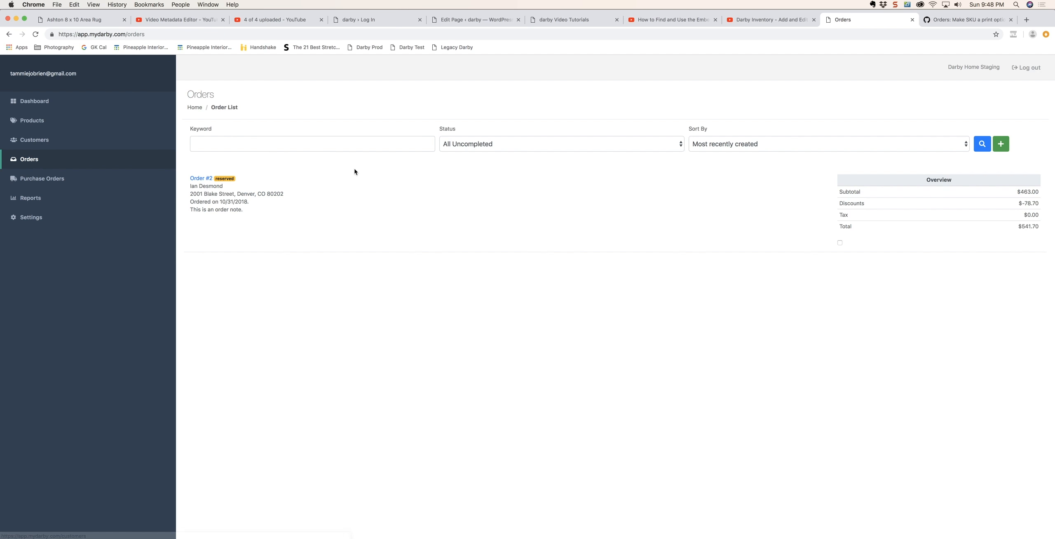
left_click(206, 180)
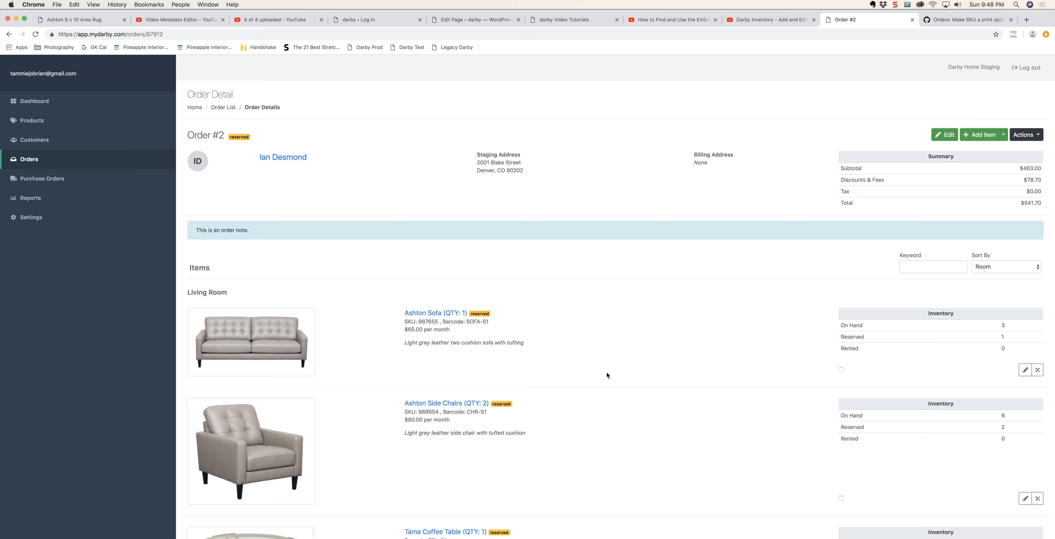
scroll(606, 375, "down", 8)
scroll(607, 375, "down", 9)
scroll(606, 375, "down", 6)
scroll(607, 375, "down", 3)
scroll(607, 375, "up", 11)
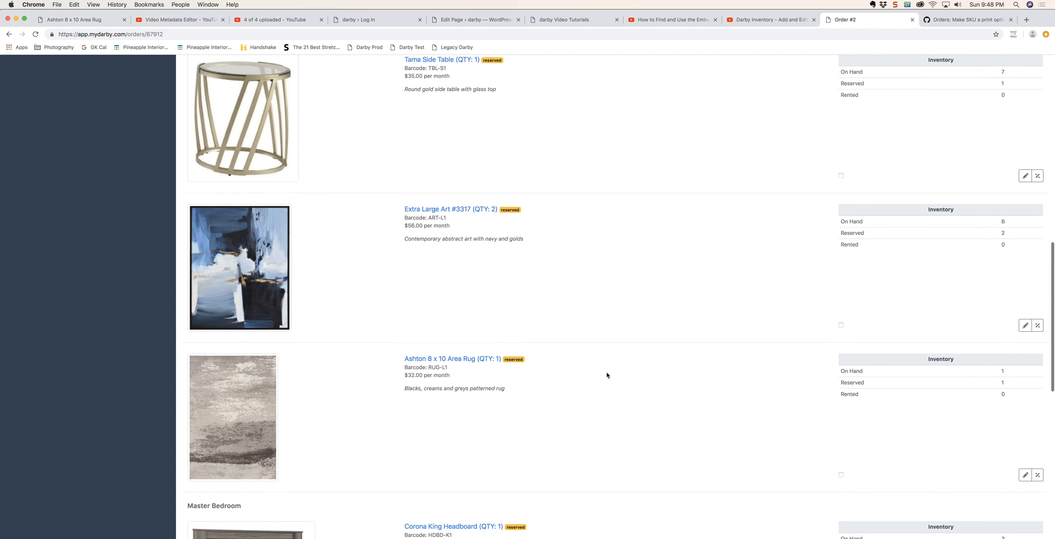
scroll(607, 375, "up", 15)
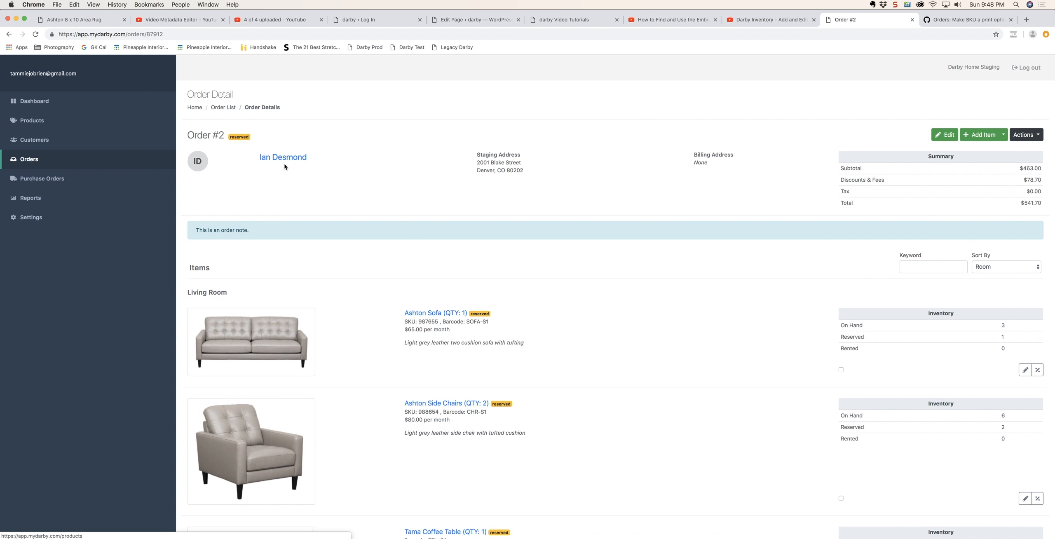
Start a new item on the order and select the Gage 8 x 10 Area Rug as its product.
left_click(981, 135)
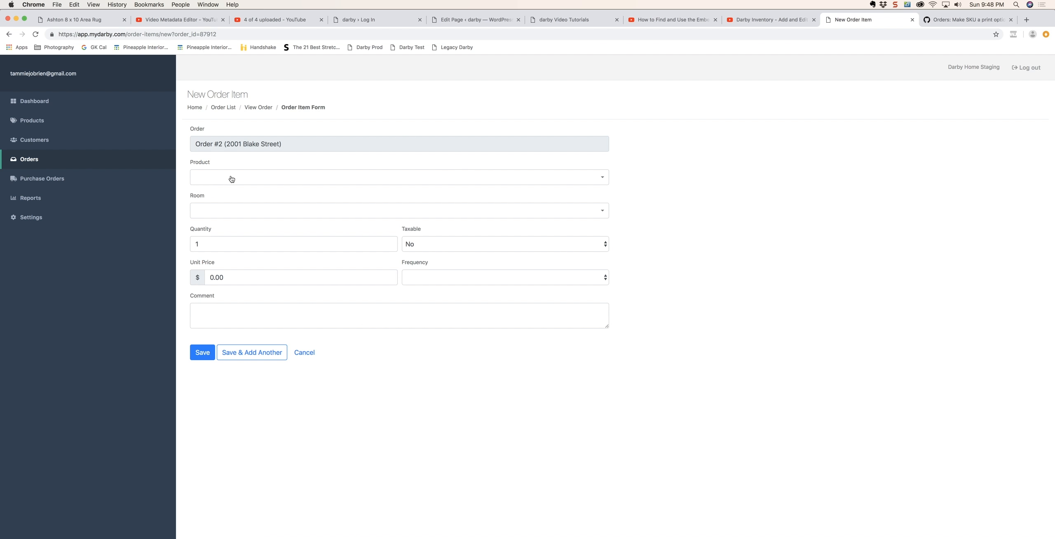
left_click(230, 177)
type("art")
key("BackSpace")
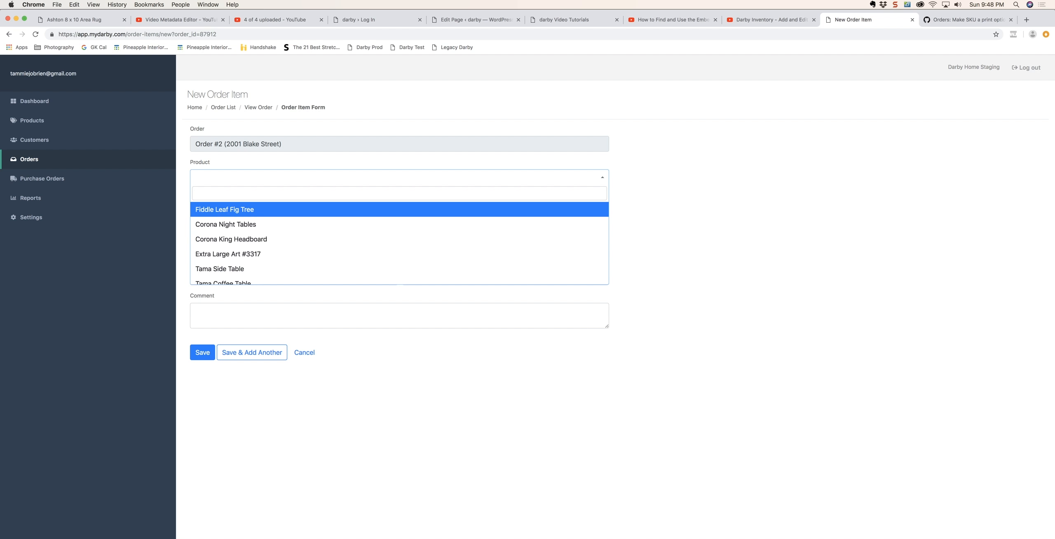
scroll(275, 243, "down", 1)
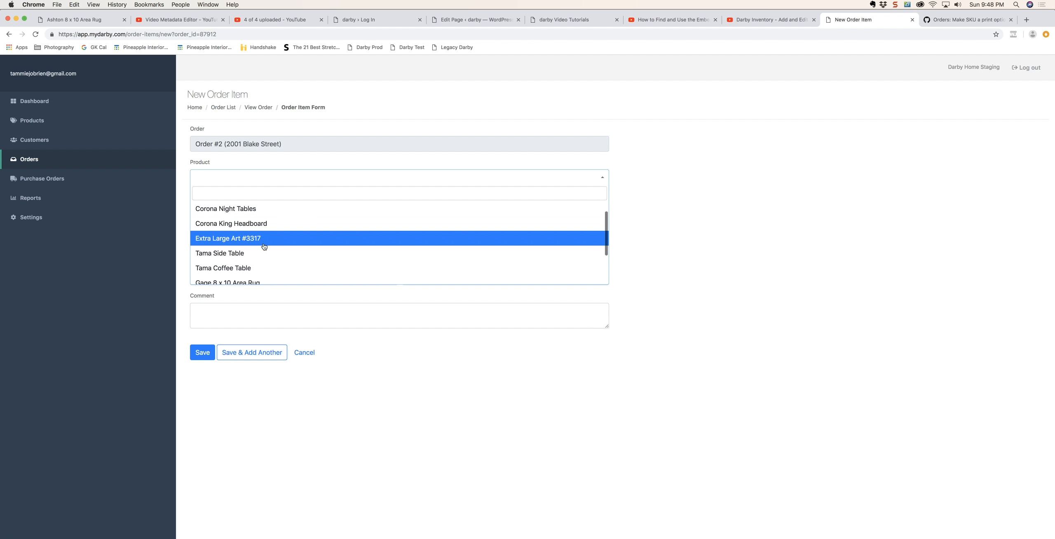
scroll(275, 243, "up", 1)
scroll(275, 243, "down", 4)
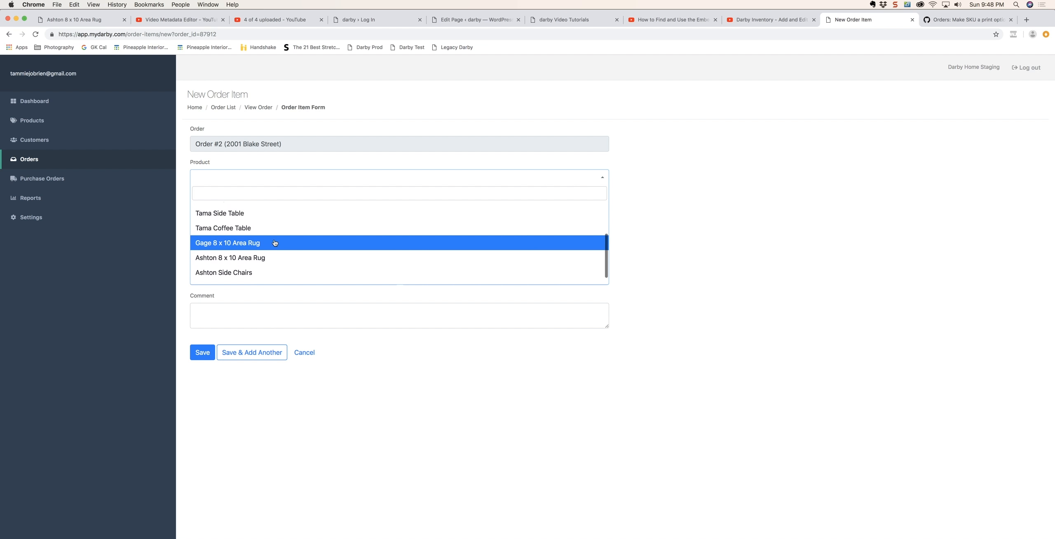
scroll(275, 243, "down", 1)
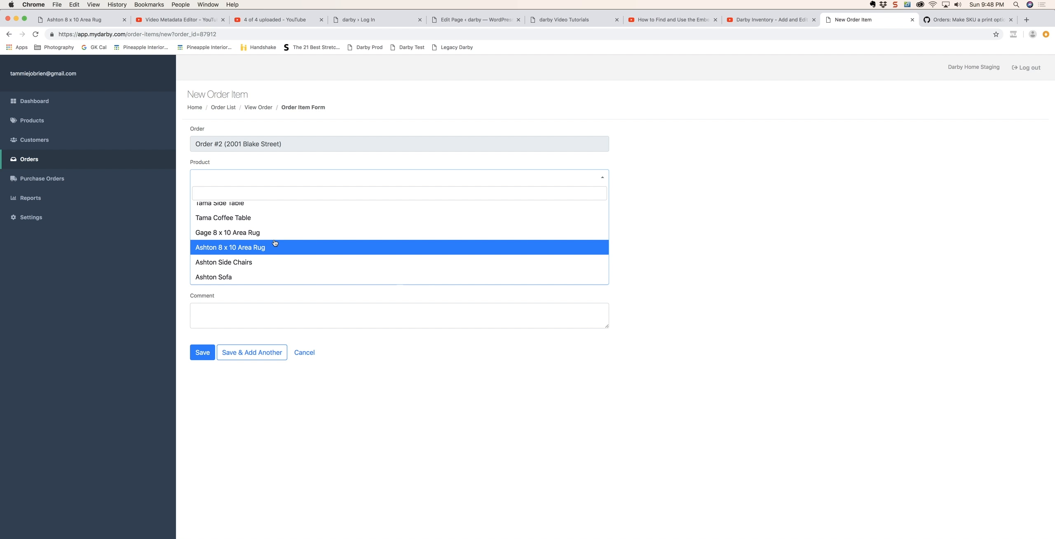
left_click(210, 235)
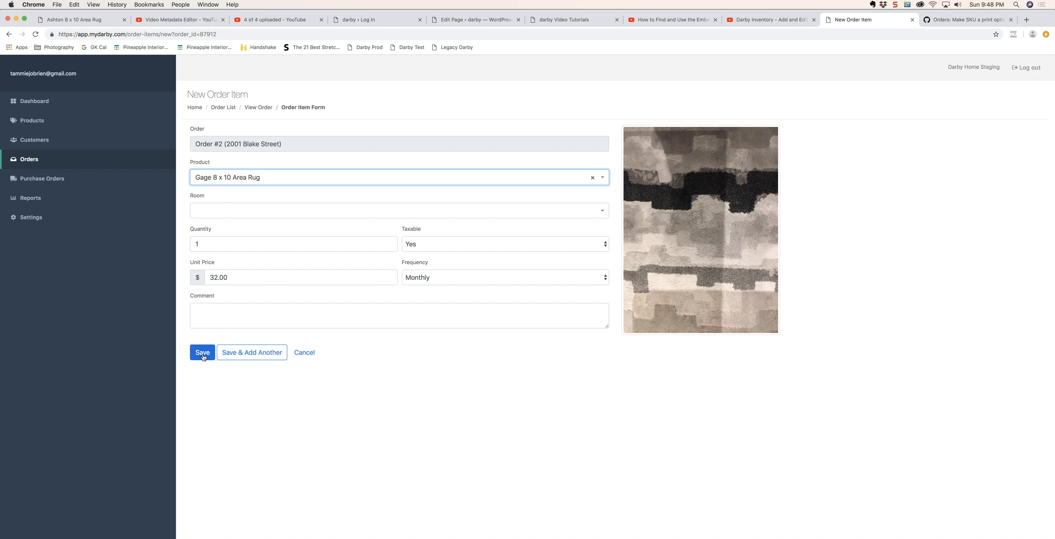
Assign the new rug item to the Living Room and save it to the order.
left_click(317, 212)
type("l")
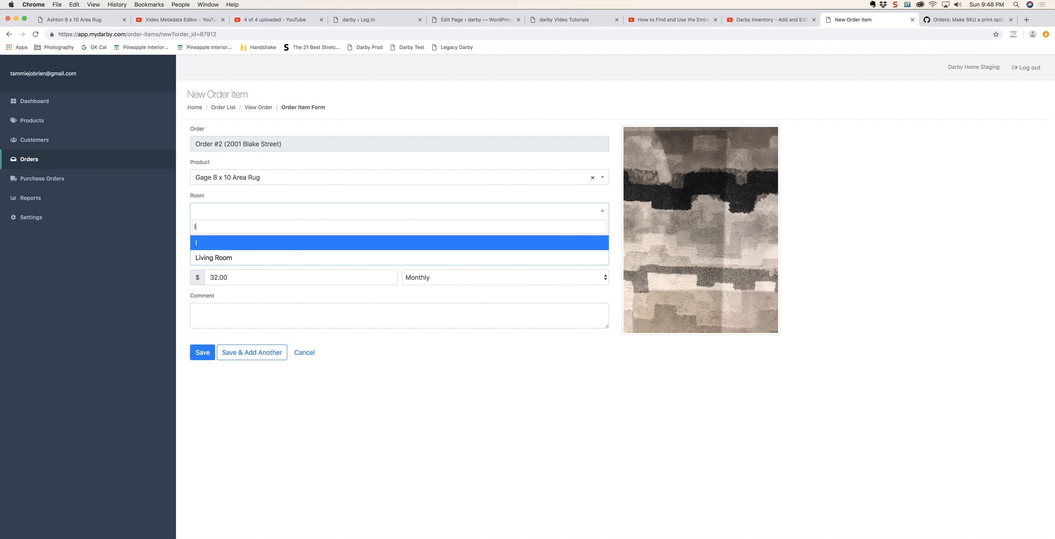
left_click(264, 256)
left_click(199, 356)
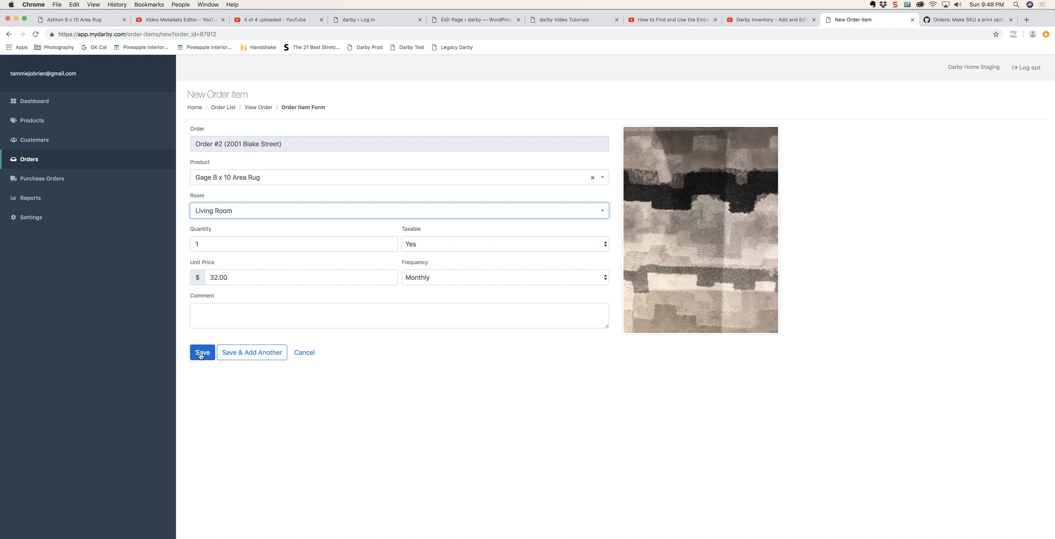
Examine the order's overall status and compare the added Gage rug's status with the other items.
scroll(596, 406, "down", 15)
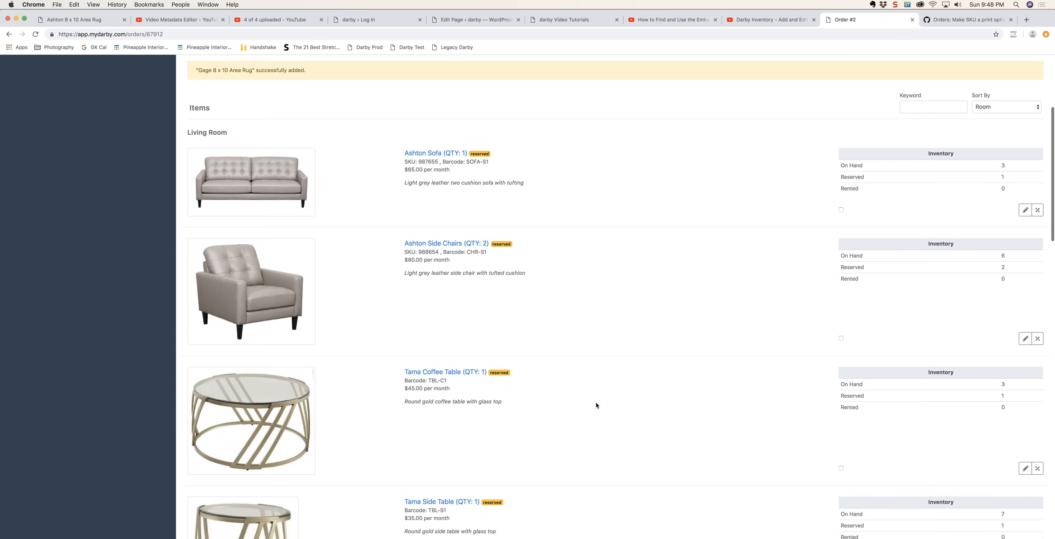
scroll(596, 405, "down", 12)
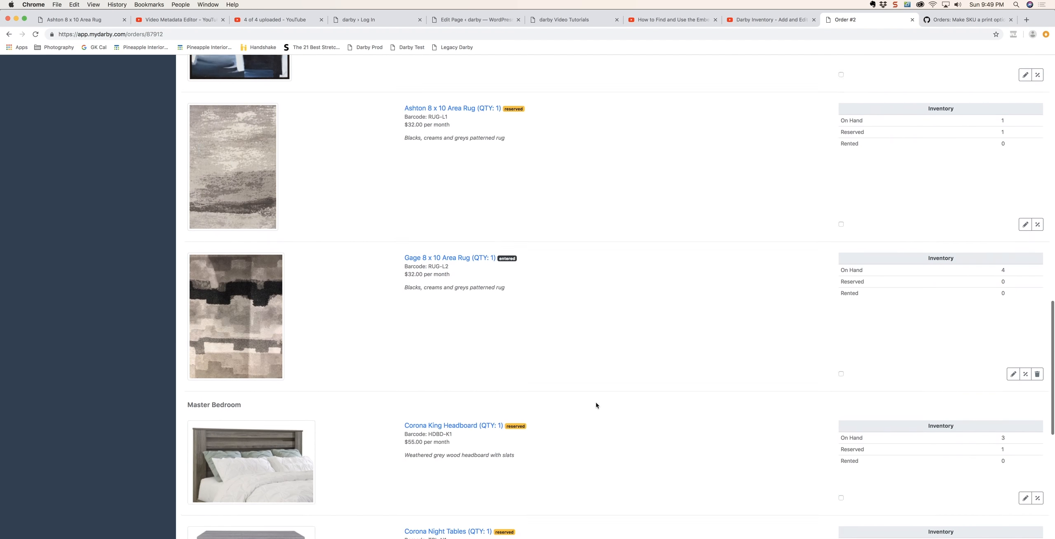
scroll(596, 406, "down", 5)
scroll(597, 405, "up", 10)
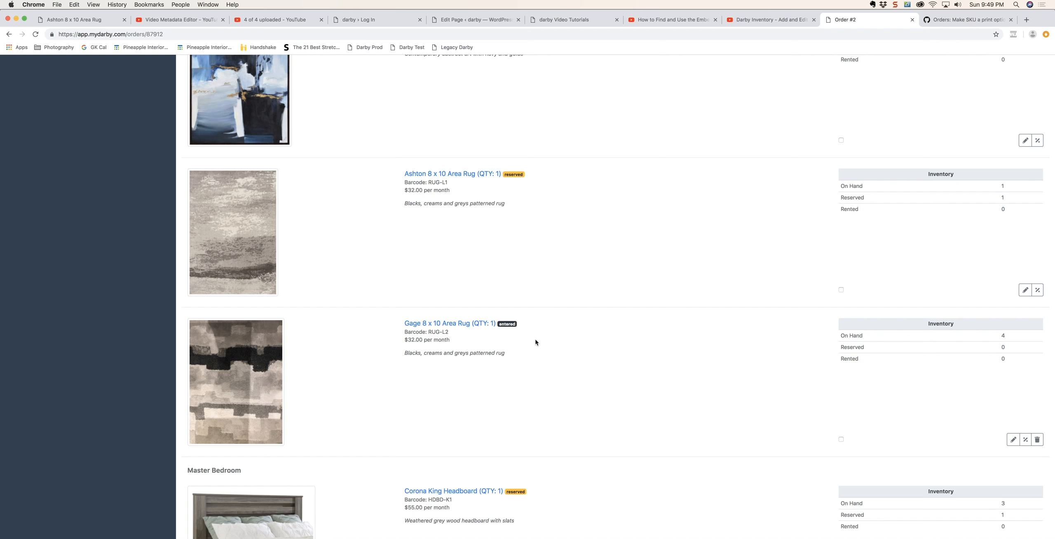
scroll(535, 342, "up", 20)
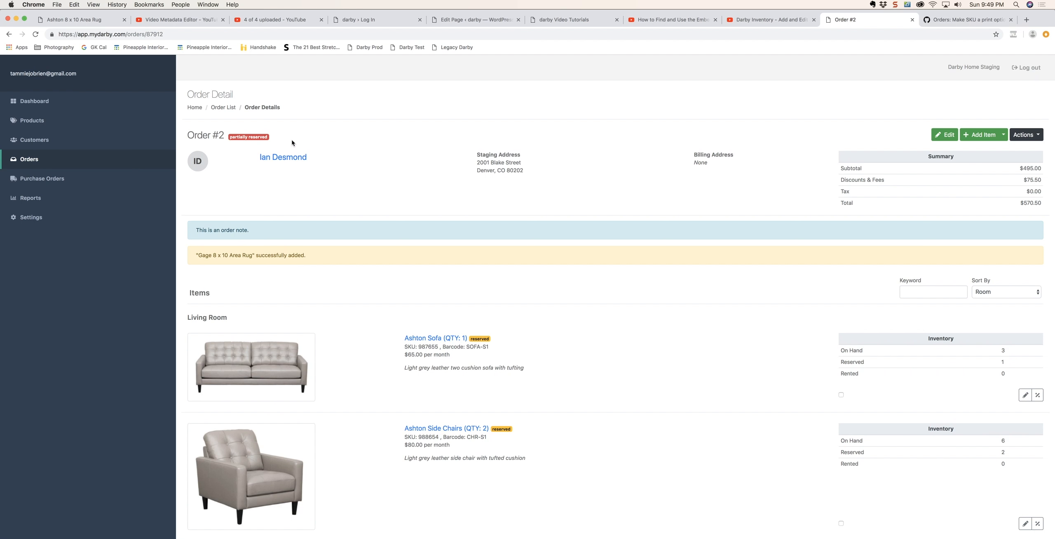
scroll(578, 377, "down", 5)
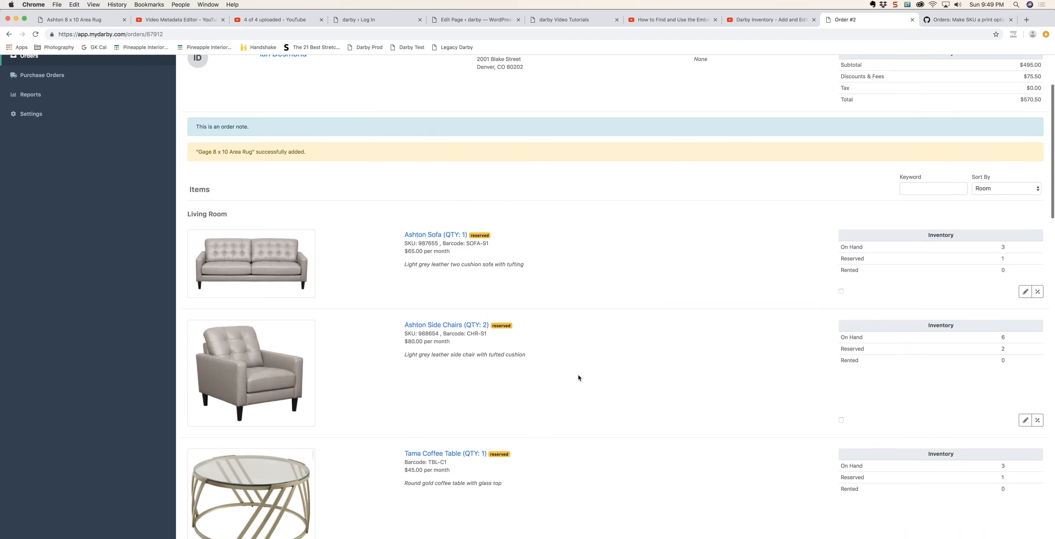
scroll(578, 377, "down", 15)
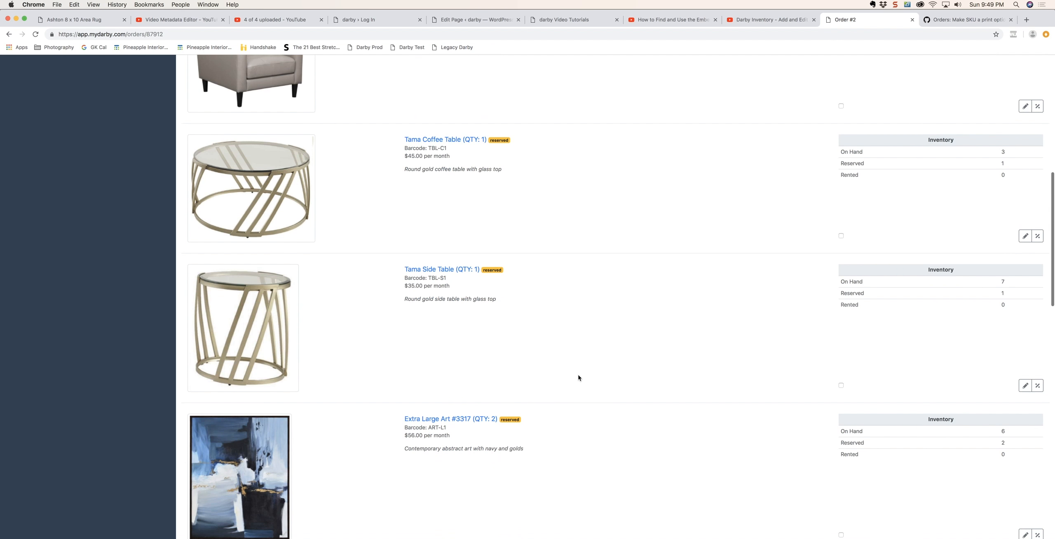
scroll(578, 377, "down", 5)
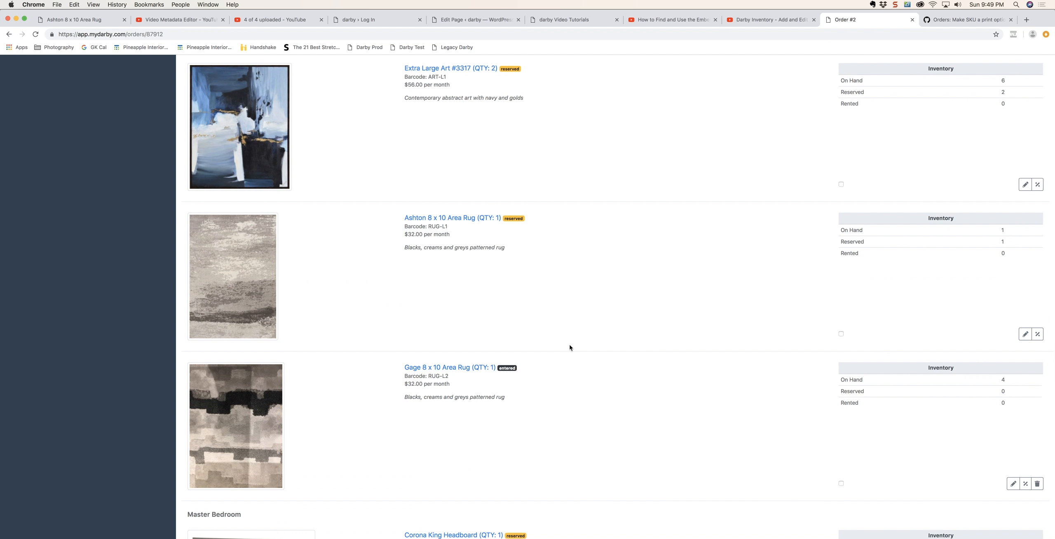
scroll(566, 335, "up", 20)
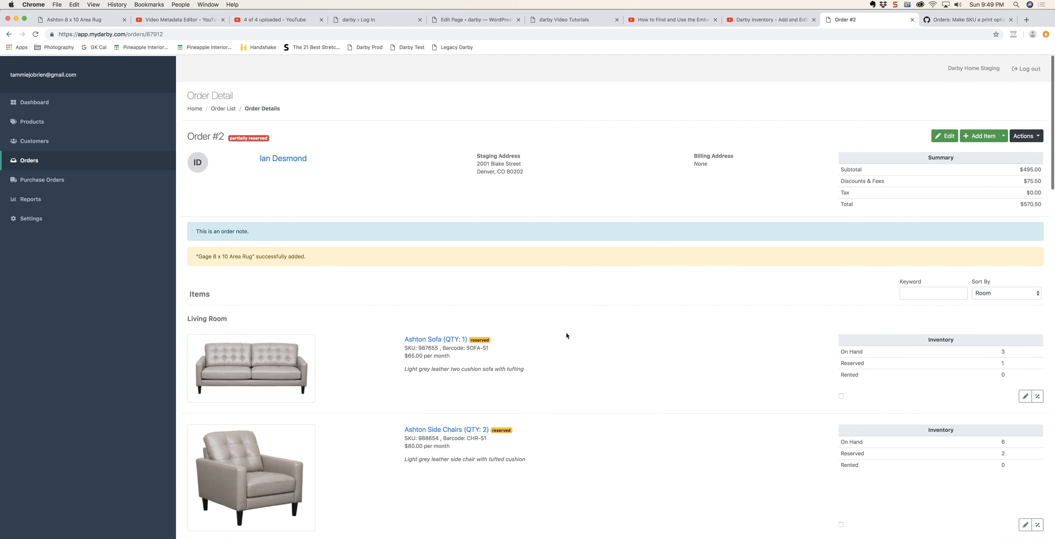
Open the order listed under Incomplete Orders on the dashboard.
left_click(25, 102)
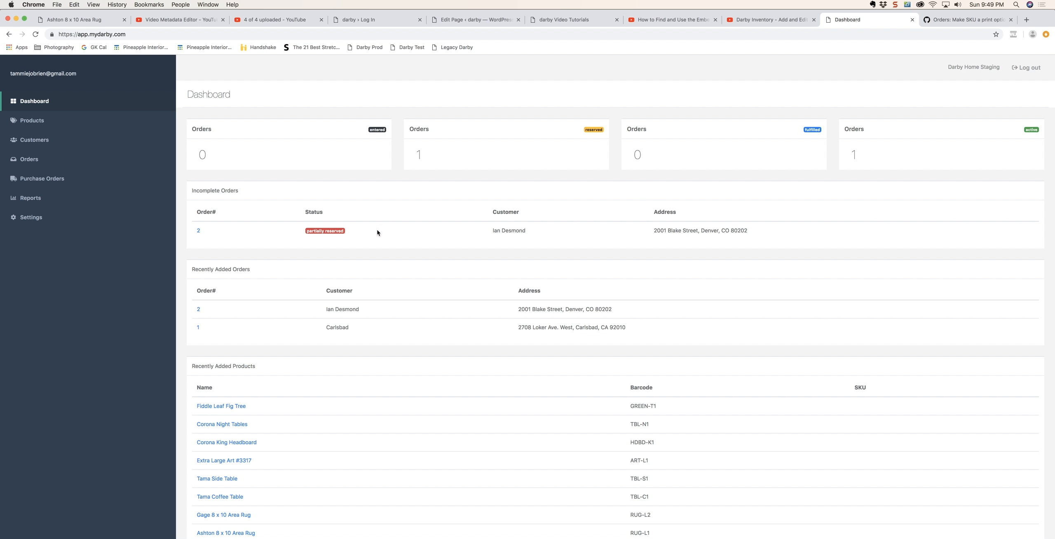
left_click(198, 231)
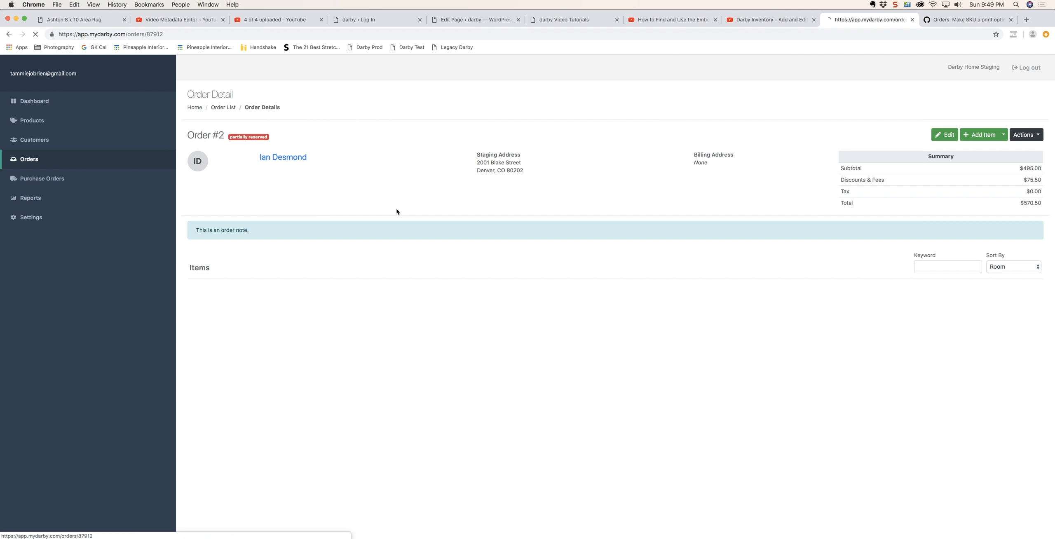
Reserve the remaining items of the partially reserved order and review the status of its items.
left_click(1040, 137)
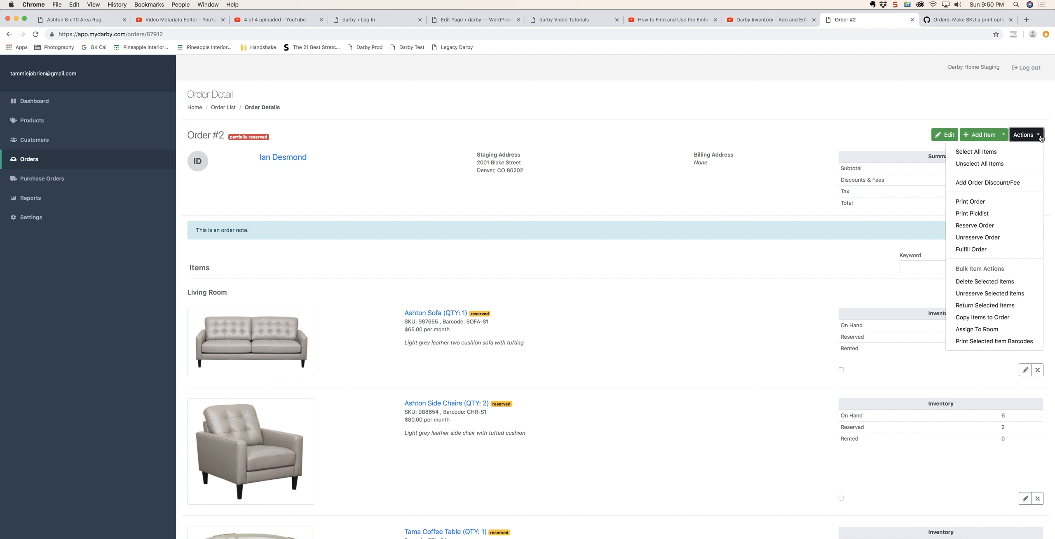
left_click(973, 225)
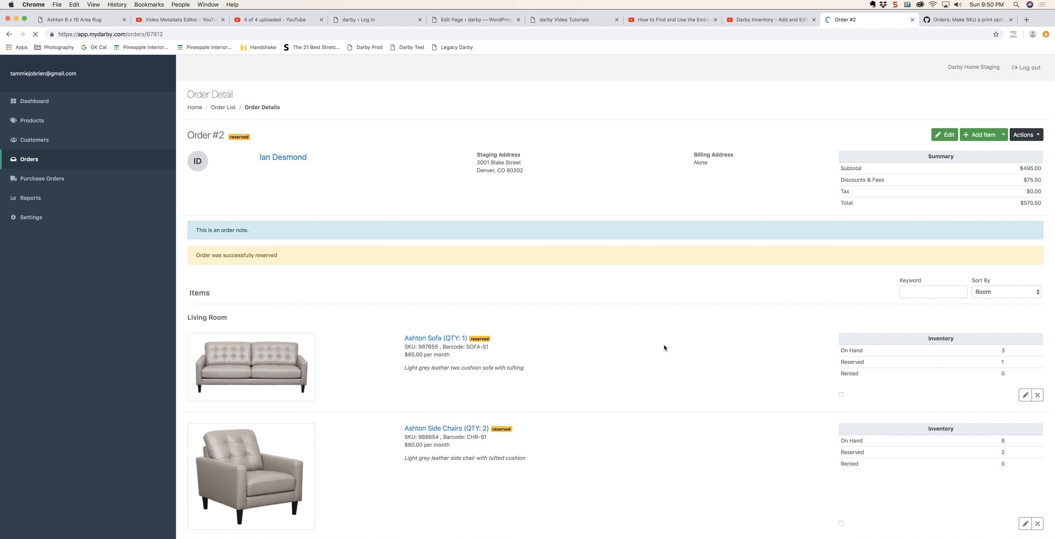
scroll(664, 396, "down", 10)
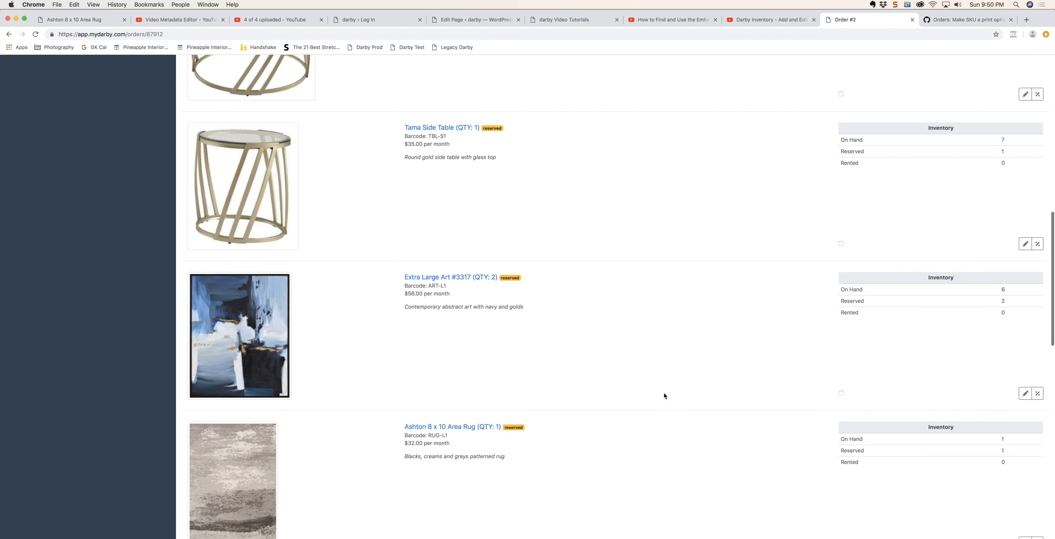
scroll(664, 396, "up", 15)
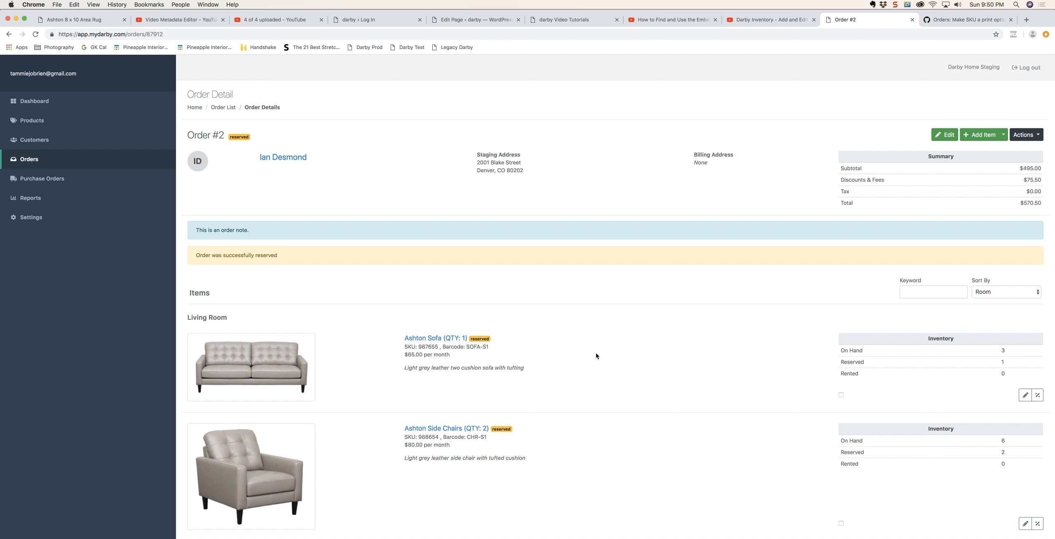
Open the reserved Extra Large Art #3317 item for editing, inspect its Quantity field, and leave without saving.
scroll(596, 356, "down", 6)
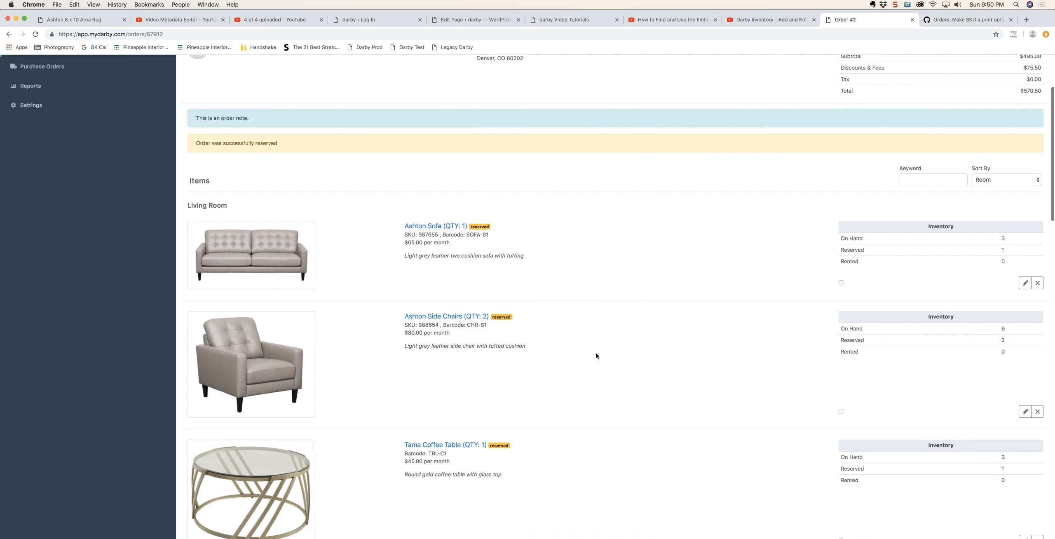
scroll(596, 356, "down", 7)
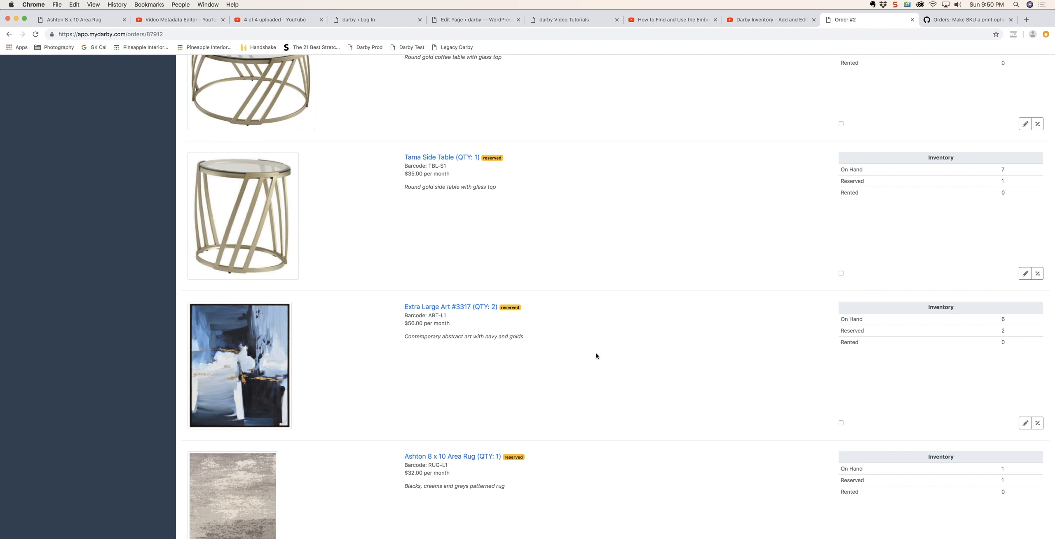
left_click(1025, 423)
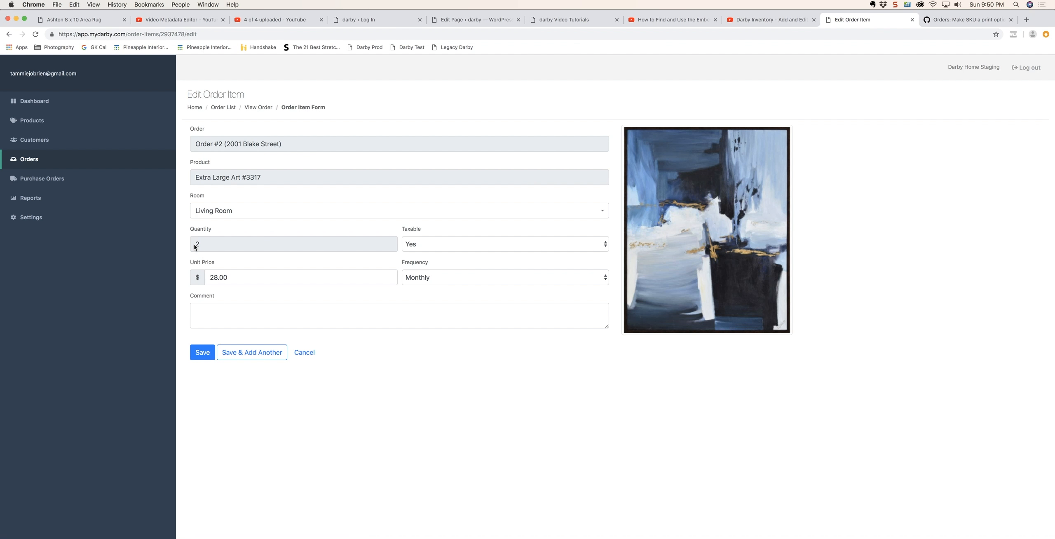
left_click(304, 353)
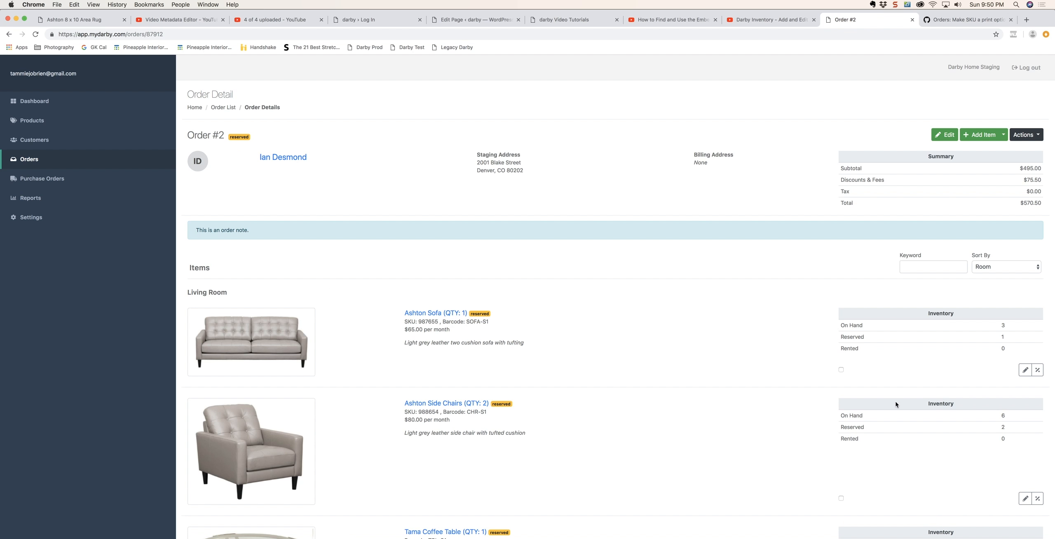
Select the Extra Large Art #3317 item on the order and unreserve only that item.
scroll(895, 403, "down", 10)
scroll(895, 405, "down", 2)
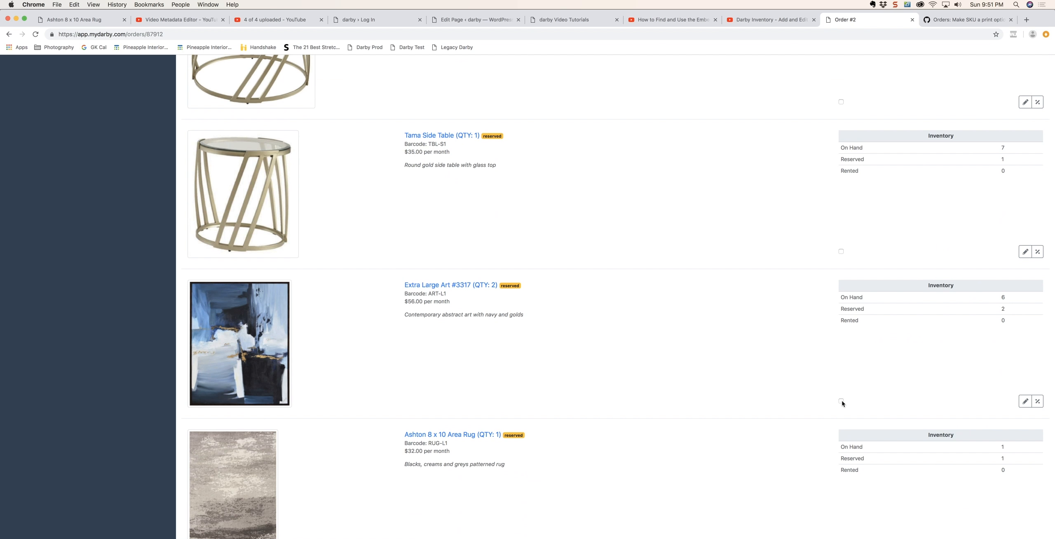
scroll(947, 249, "up", 15)
scroll(947, 248, "down", 1)
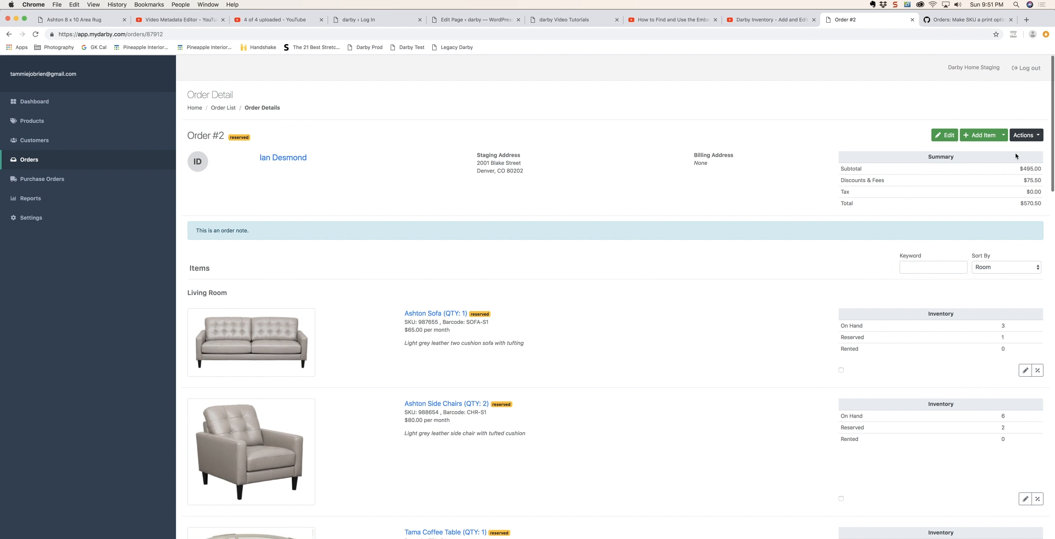
left_click(1038, 136)
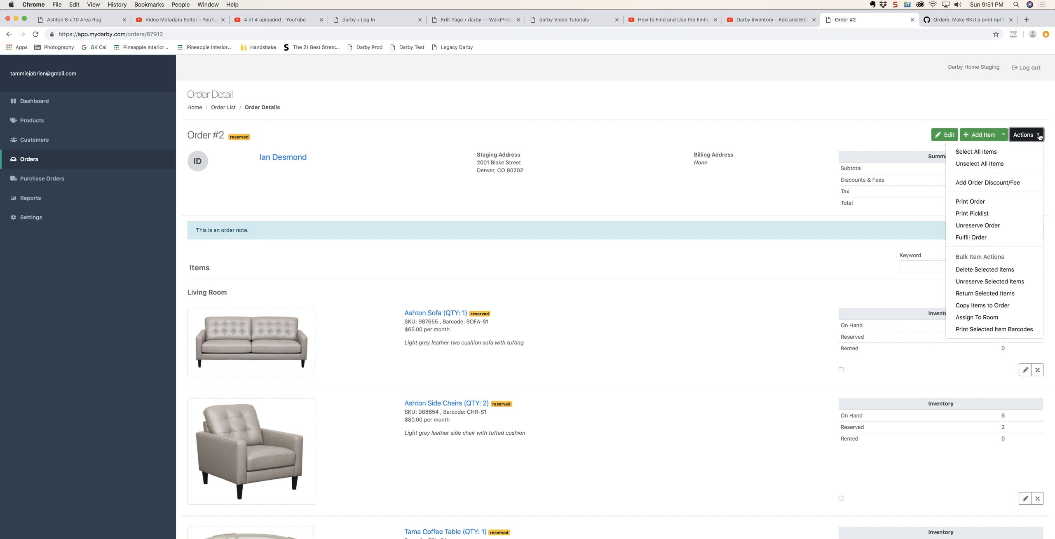
left_click(967, 282)
Set the quantity of the Extra Large Art #3317 item to 1, save it, and return to the order.
scroll(541, 472, "down", 15)
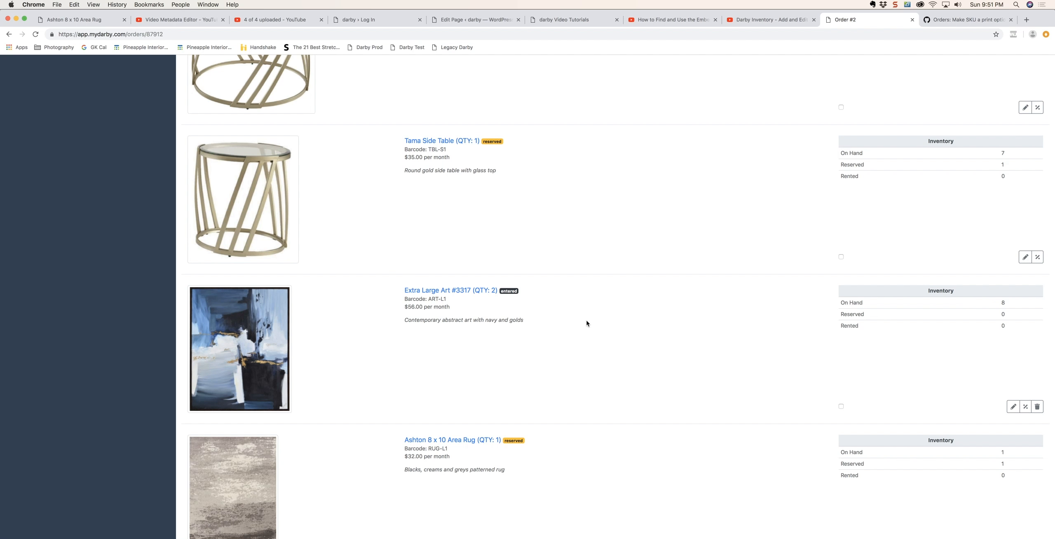
left_click(1013, 405)
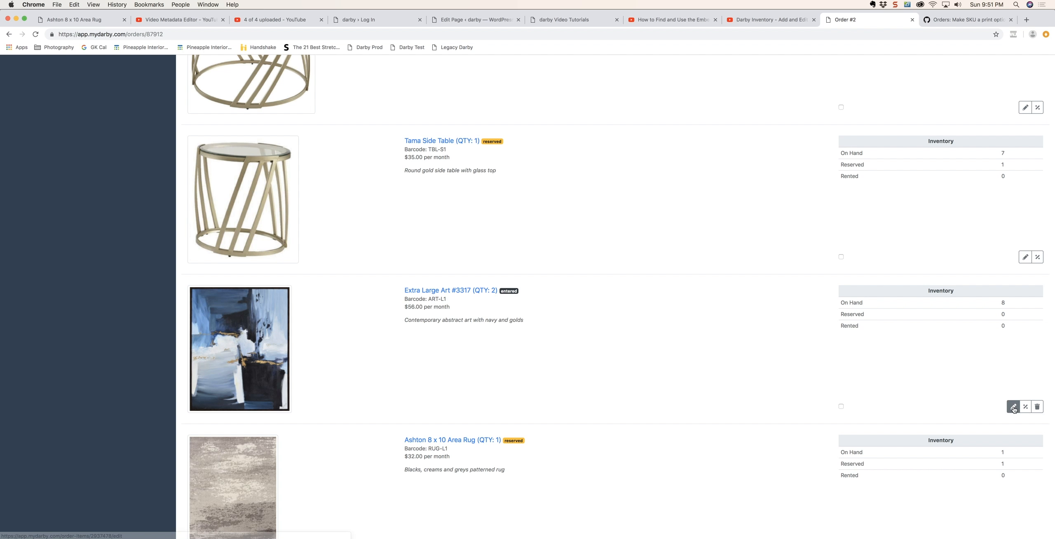
double_click(191, 246)
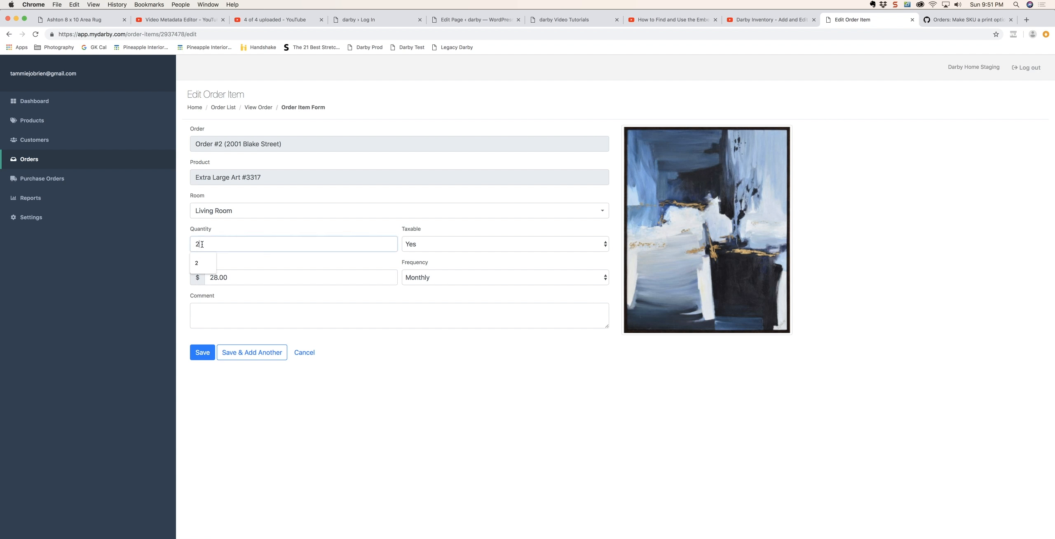
type("1")
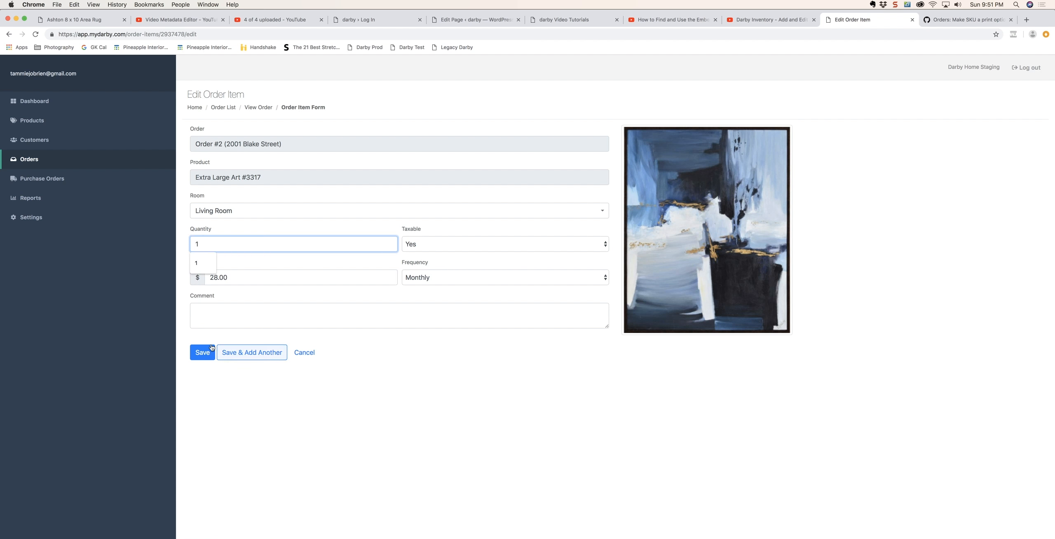
left_click(202, 352)
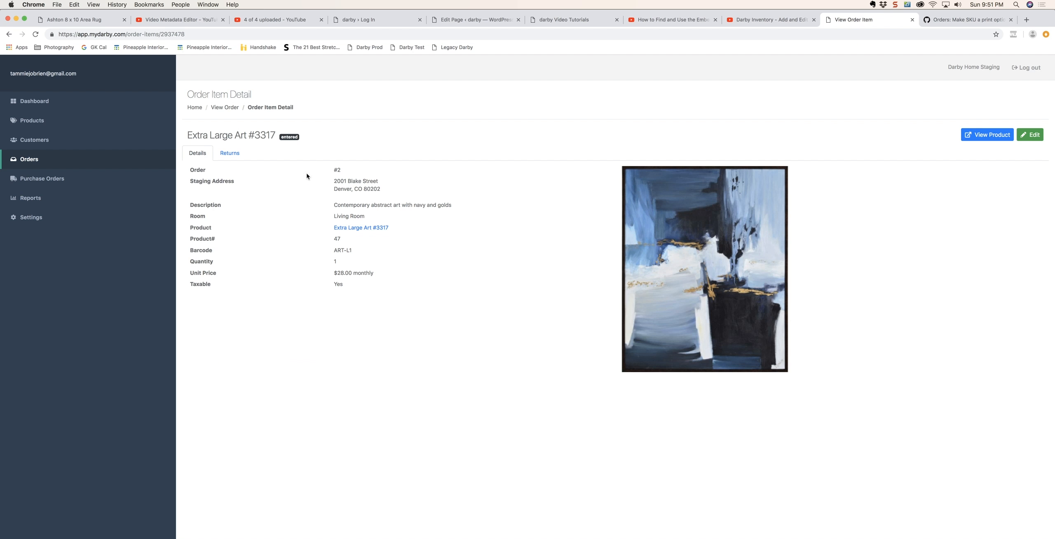
left_click(223, 107)
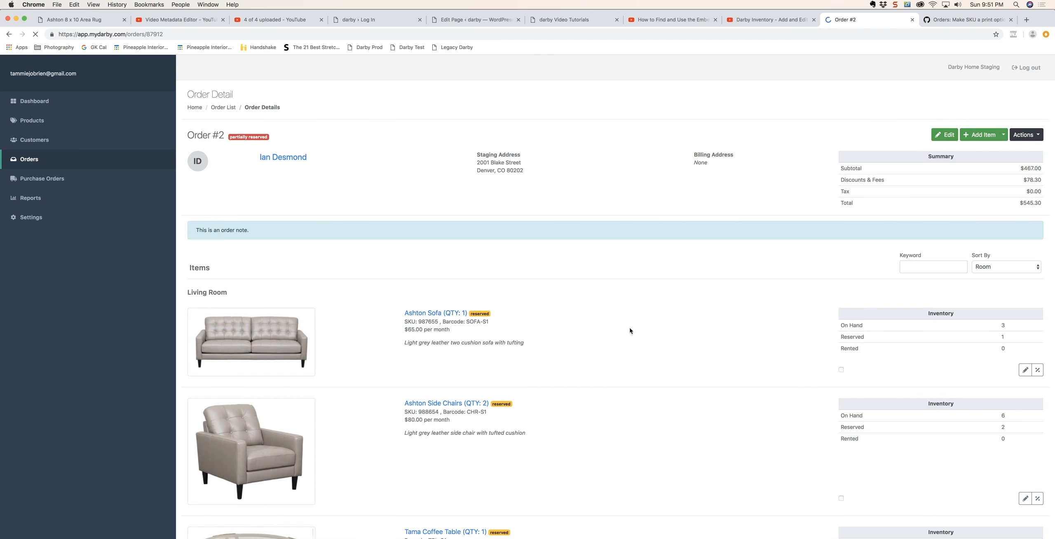
Reserve the order again and check the Extra Large Art #3317 item's status and inventory.
scroll(601, 294, "down", 10)
scroll(630, 330, "up", 3)
scroll(630, 331, "up", 10)
left_click(1038, 137)
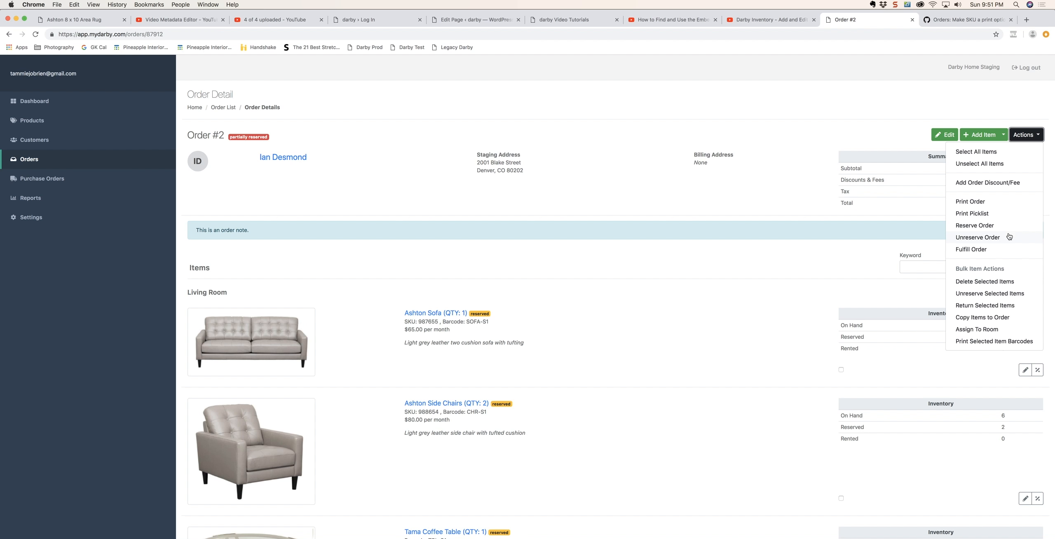
left_click(971, 225)
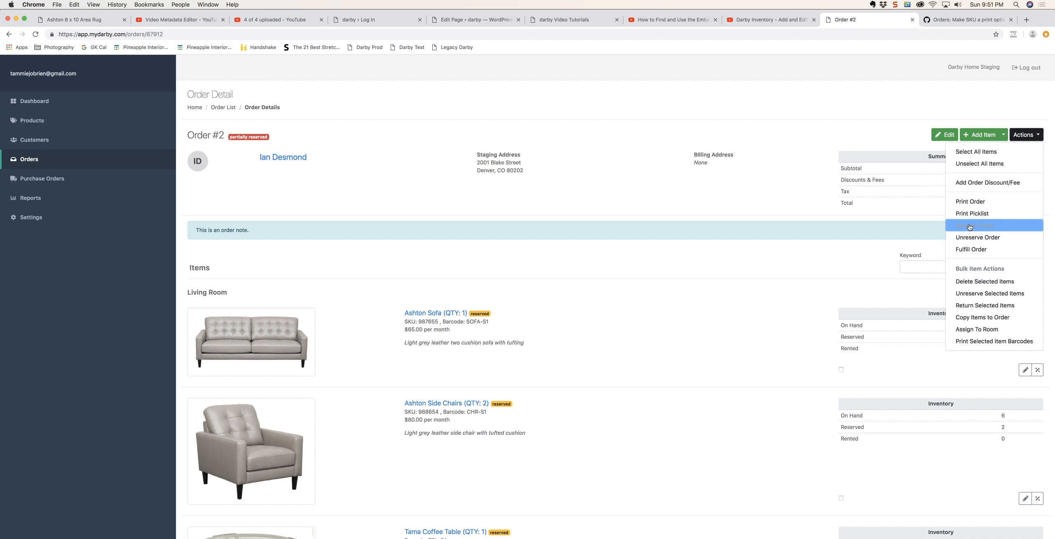
scroll(596, 450, "down", 10)
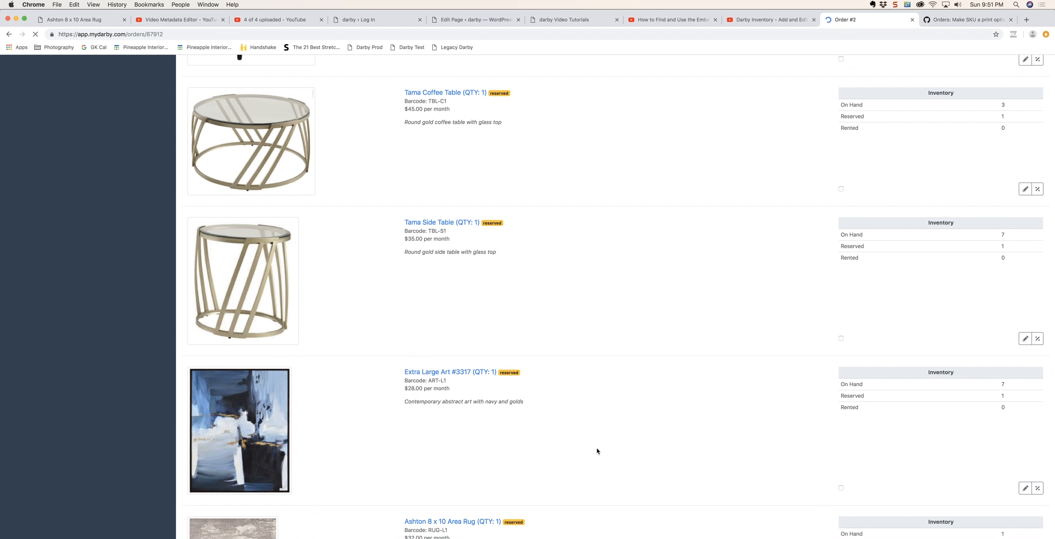
scroll(597, 451, "down", 1)
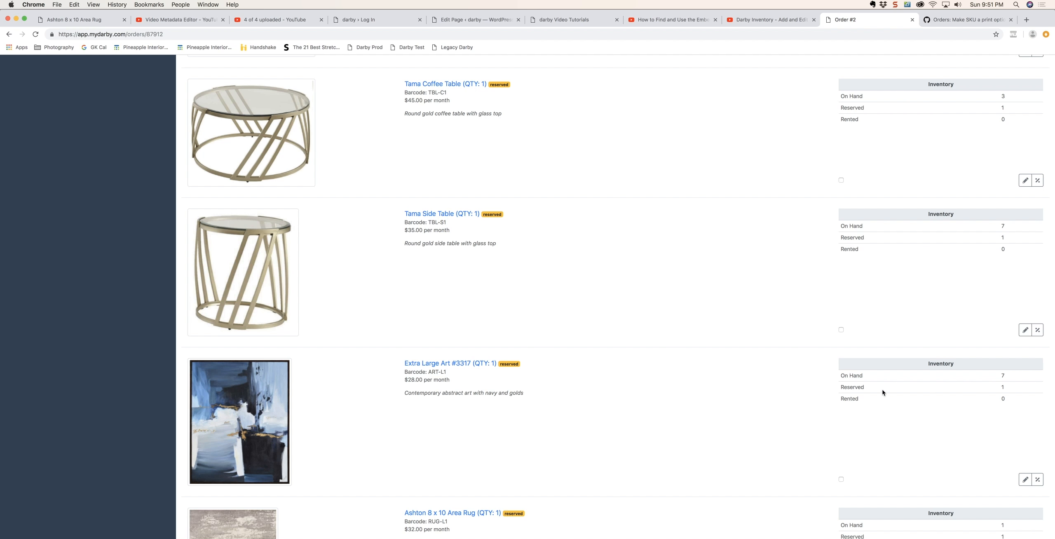
Select the Gage 8 x 10 Area Rug in the Living Room and unreserve only that item.
scroll(691, 432, "down", 5)
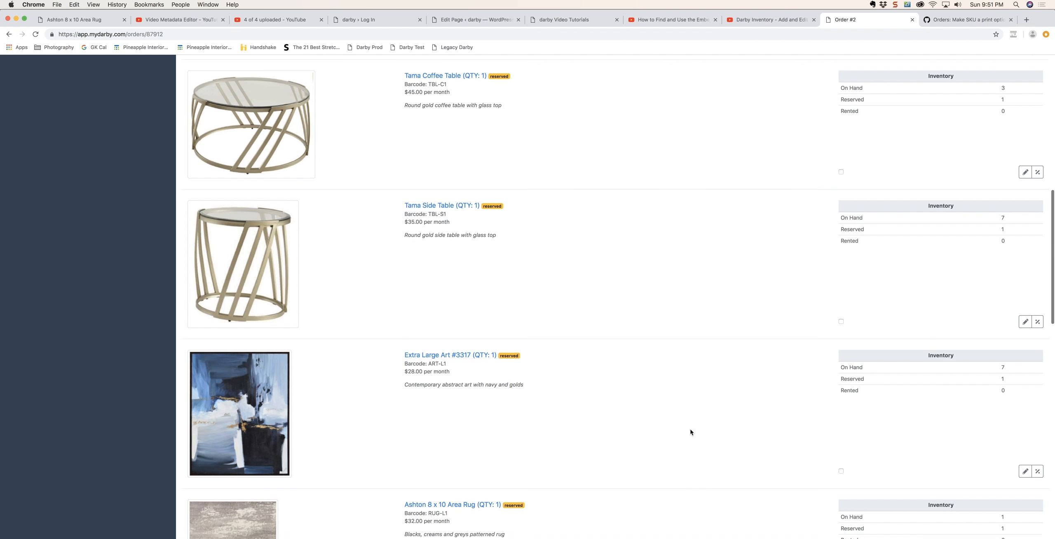
scroll(691, 433, "down", 4)
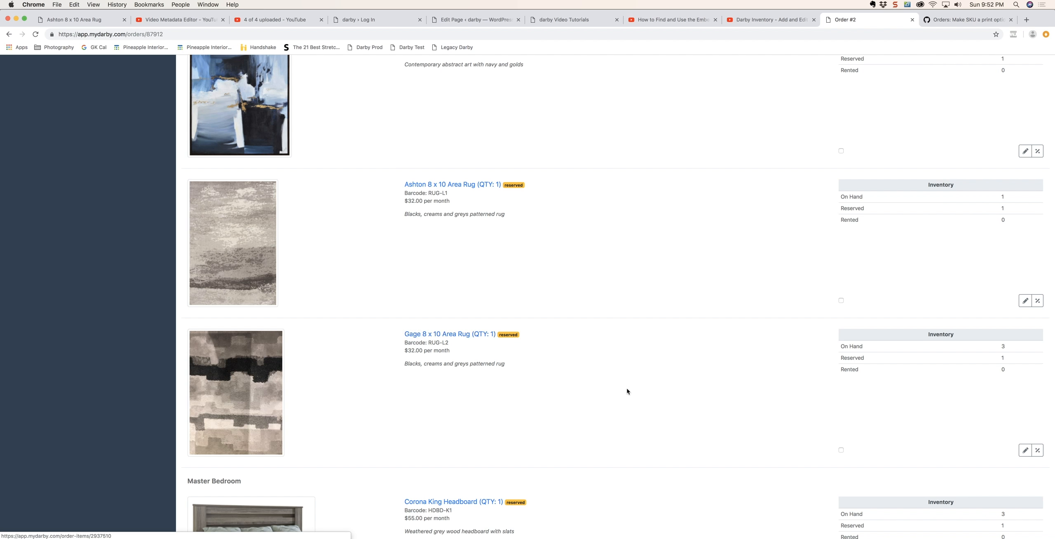
scroll(630, 395, "up", 1)
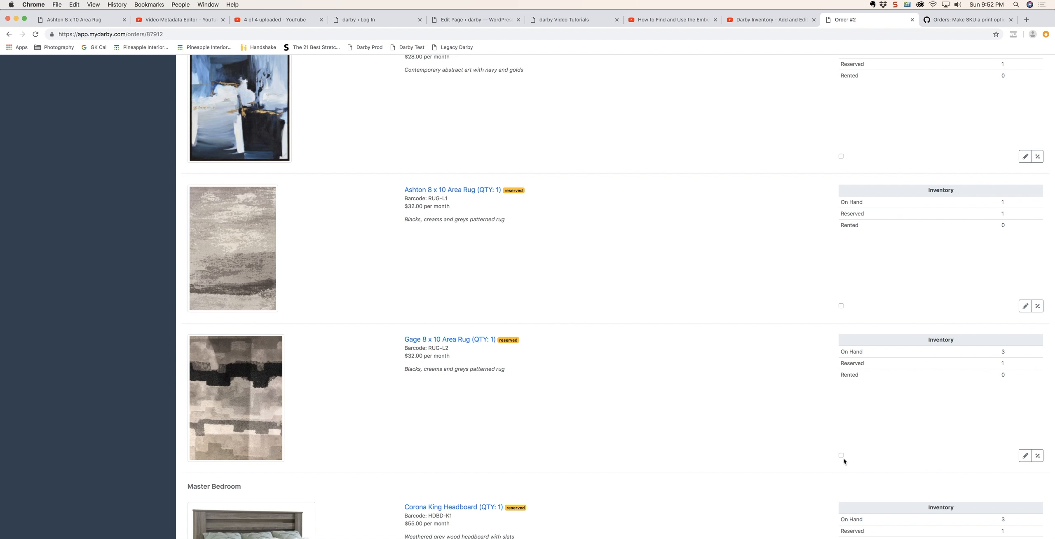
scroll(756, 323, "up", 10)
scroll(755, 323, "up", 12)
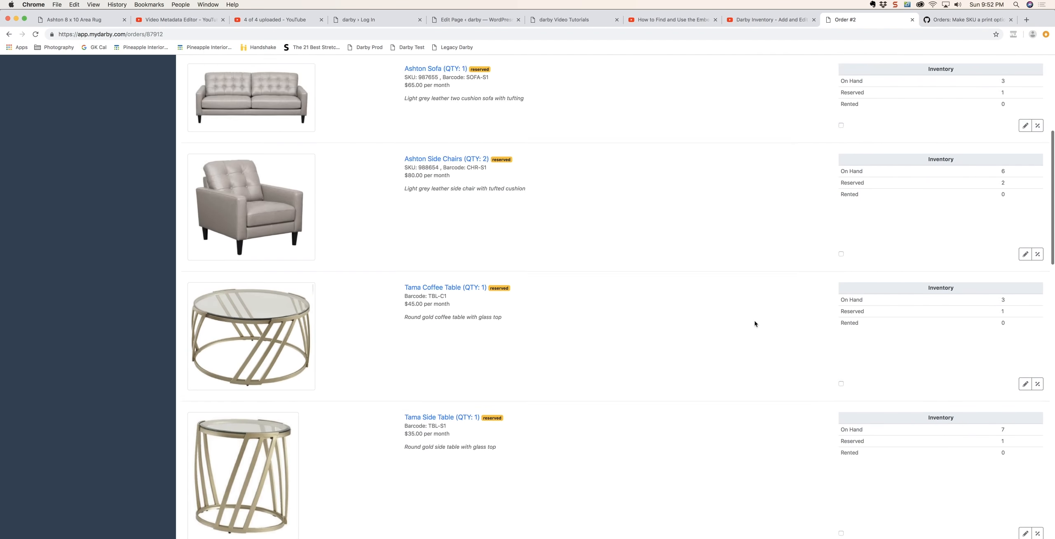
left_click(1039, 134)
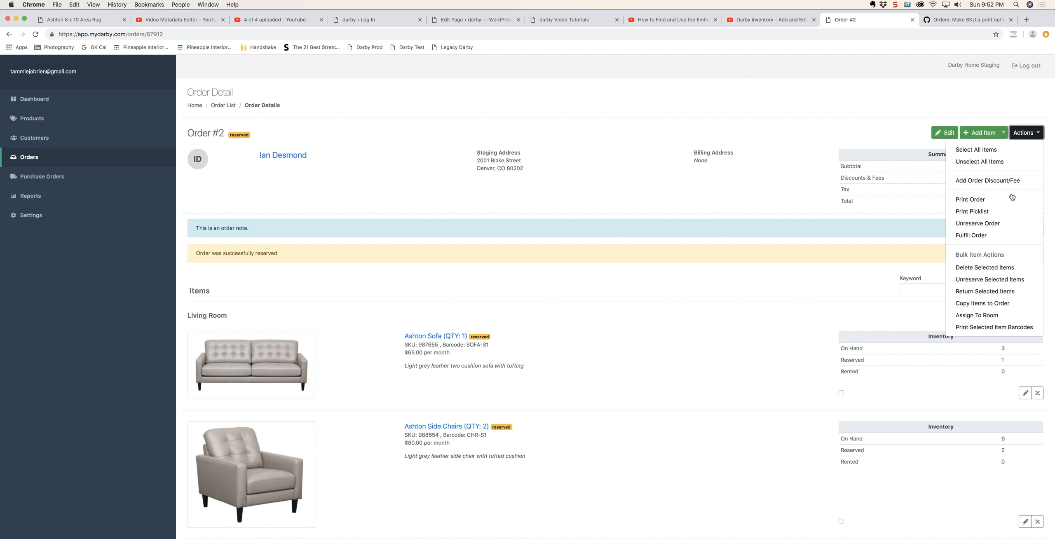
left_click(989, 280)
Delete the unreserved Gage 8 x 10 Area Rug from the order and check the remaining Living Room items.
scroll(722, 445, "down", 20)
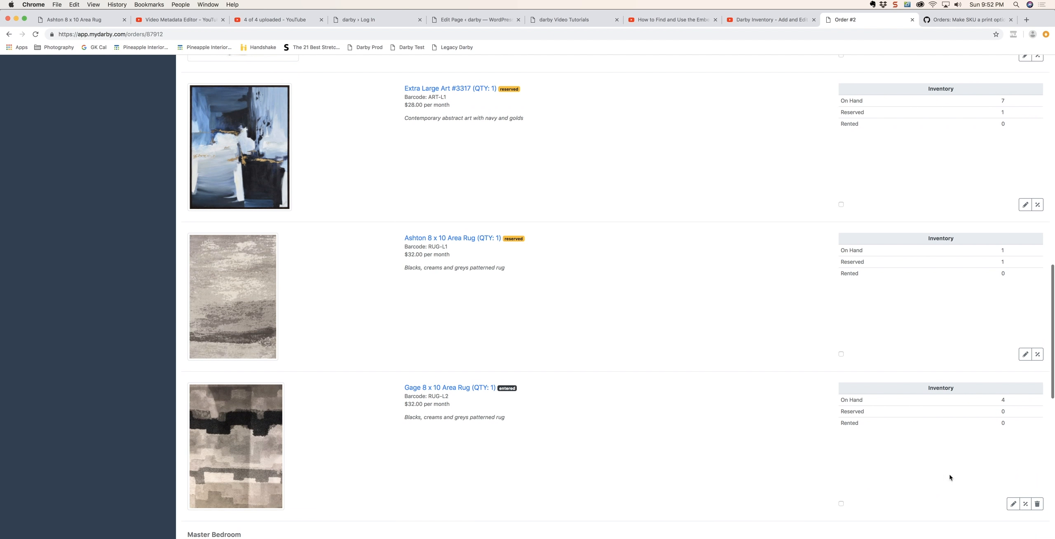
left_click(1037, 506)
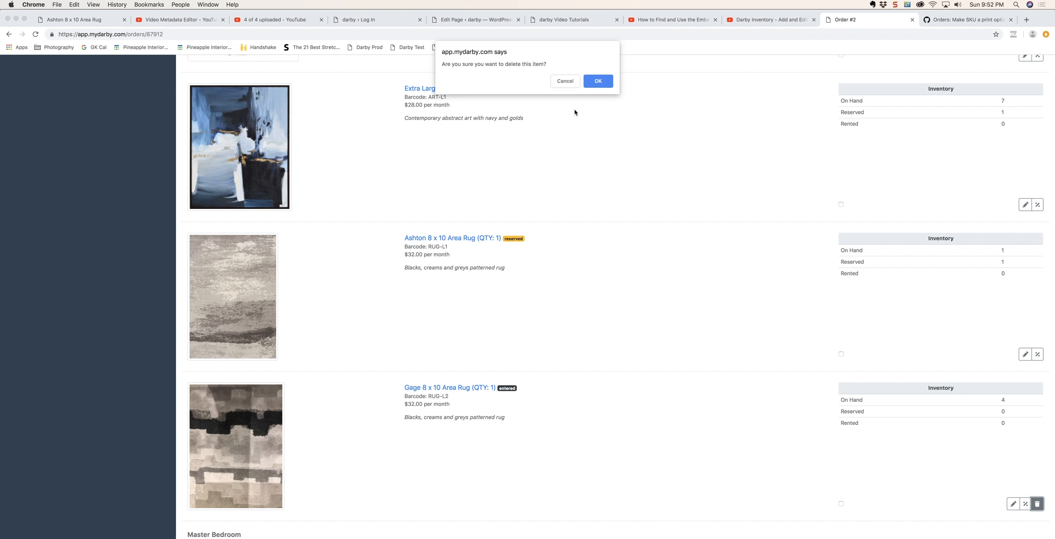
left_click(598, 81)
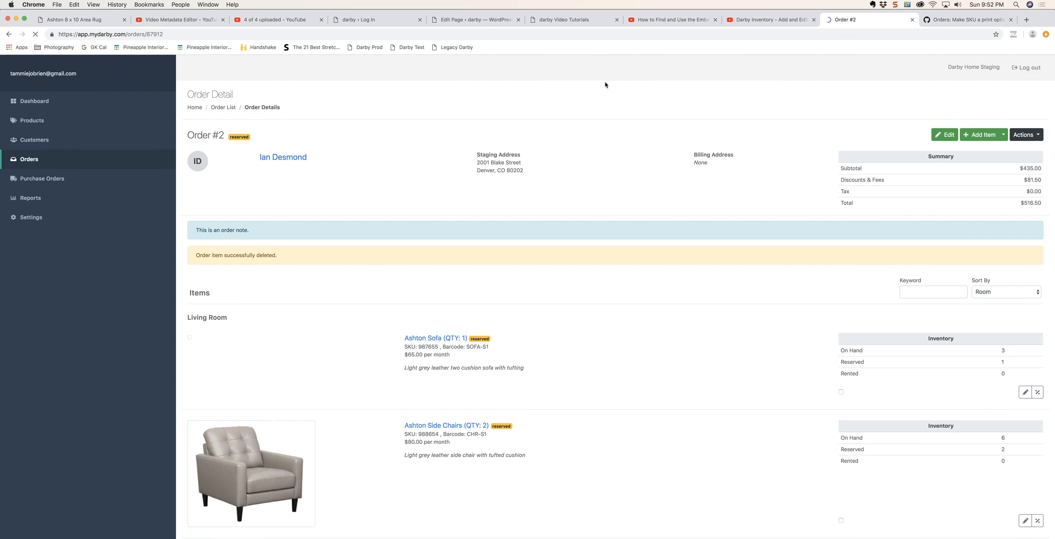
scroll(653, 452, "down", 15)
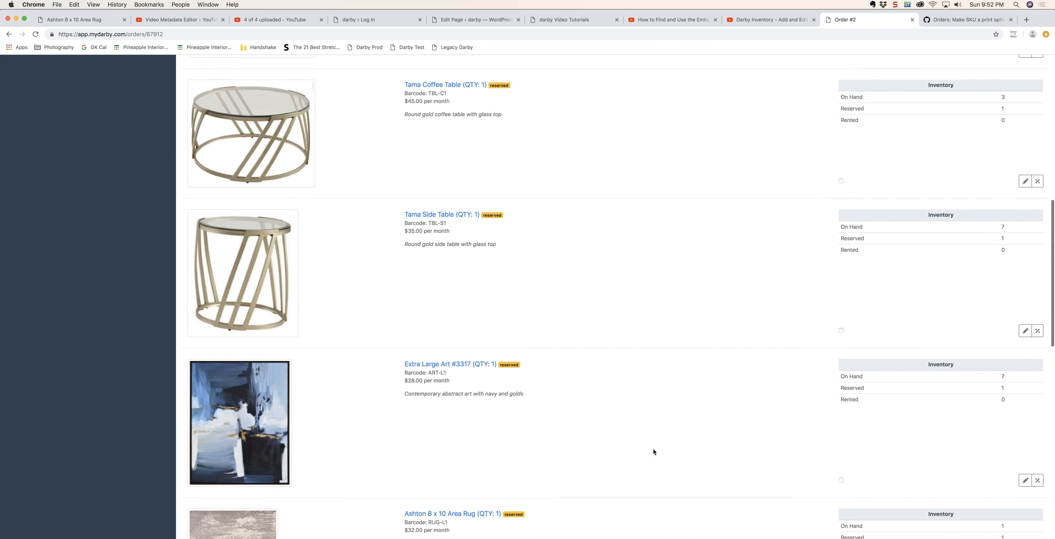
scroll(653, 452, "down", 5)
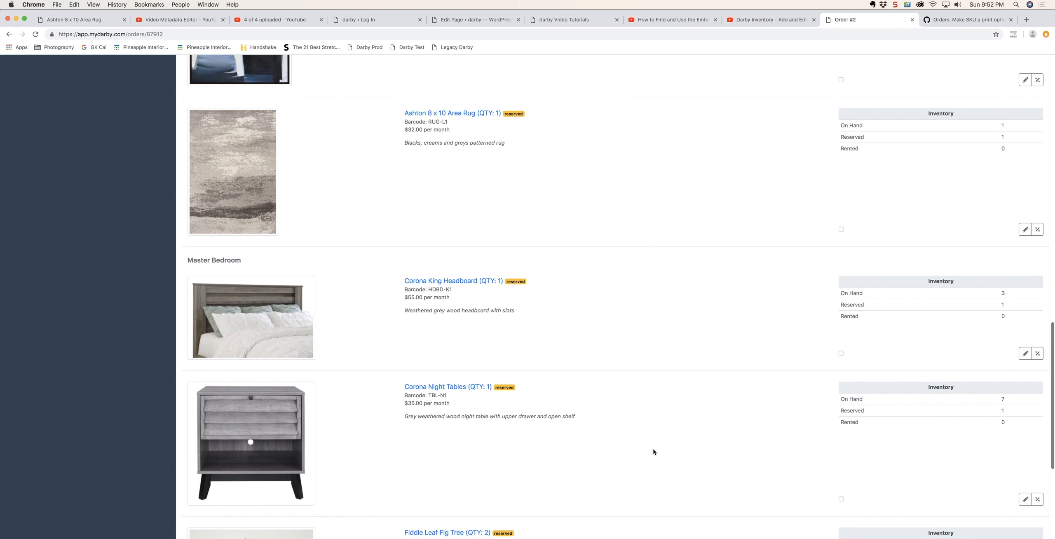
Fulfill the reserved order with a fulfillment date of 10/31/2018.
scroll(653, 452, "up", 20)
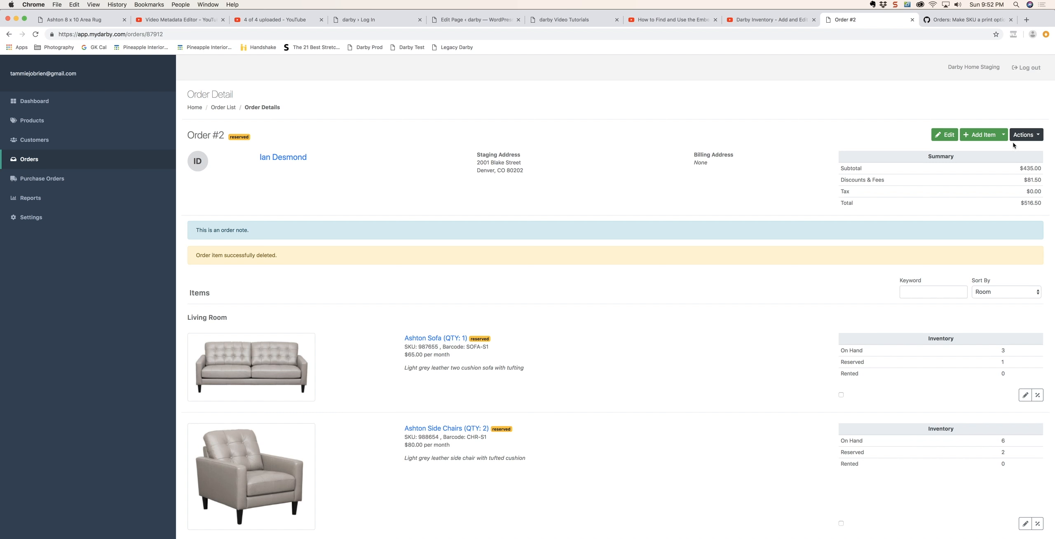
left_click(1025, 135)
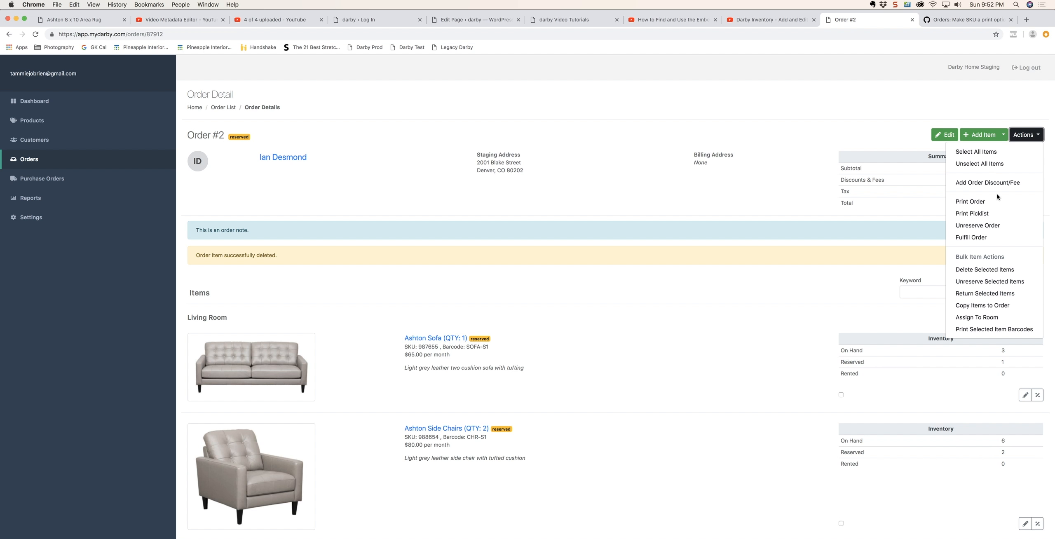
left_click(969, 238)
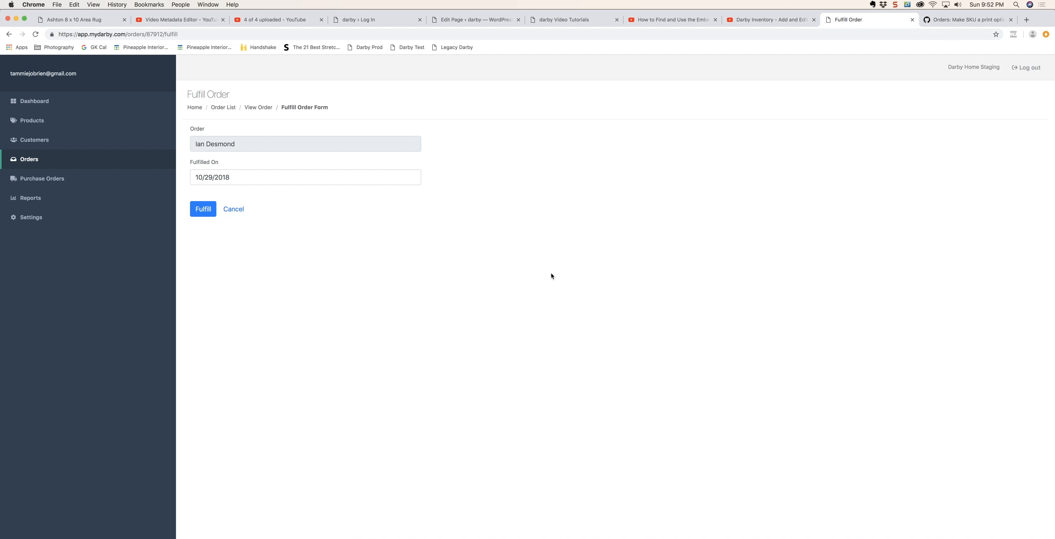
left_click(233, 178)
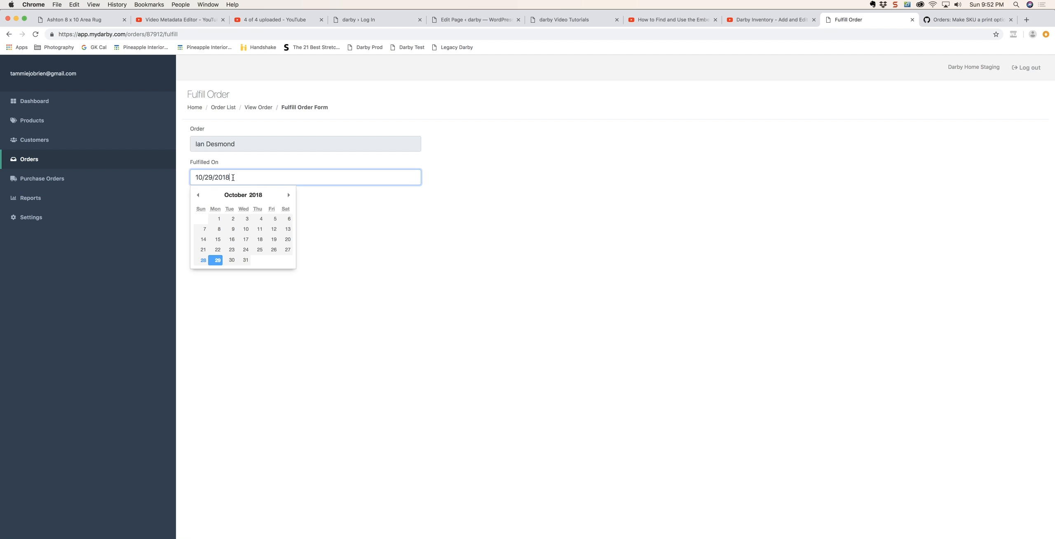
left_click(246, 261)
left_click(202, 211)
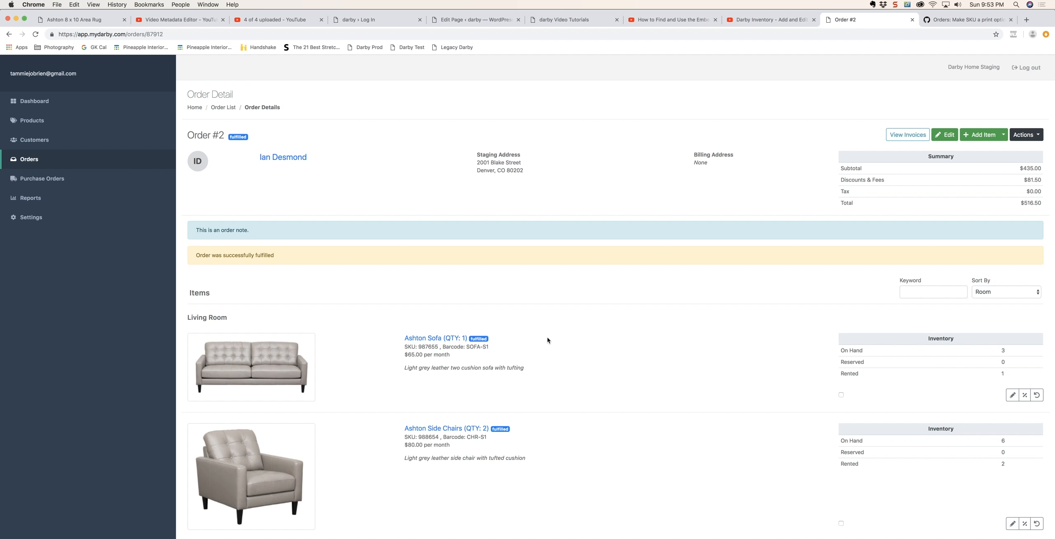
Check the status and rented inventory of the items in the fulfilled order.
scroll(550, 355, "down", 10)
scroll(549, 355, "down", 14)
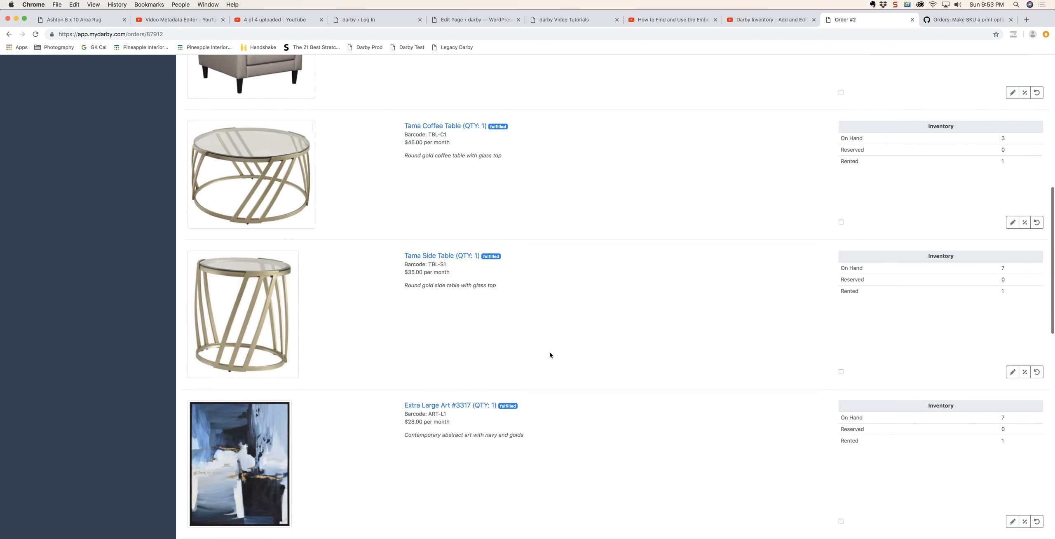
scroll(549, 355, "up", 20)
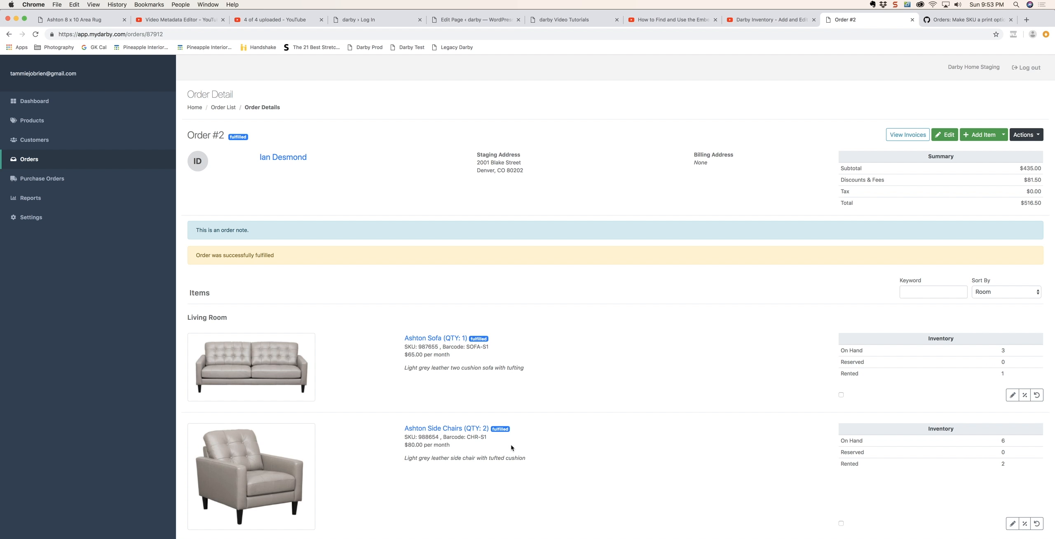
Search the products for "ashton sofa" and view the active orders of the Ashton Sofa.
left_click(29, 122)
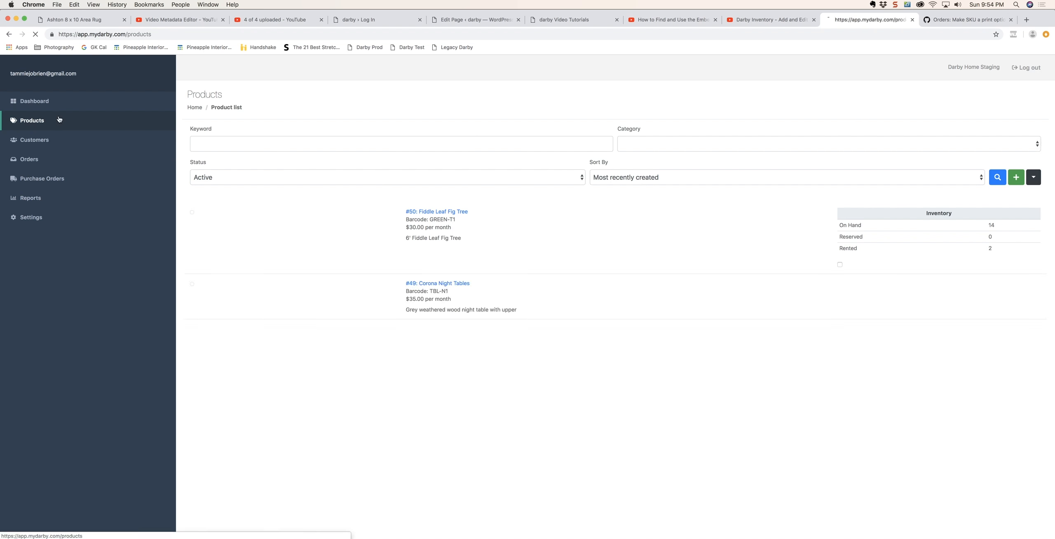
left_click(388, 139)
type("a")
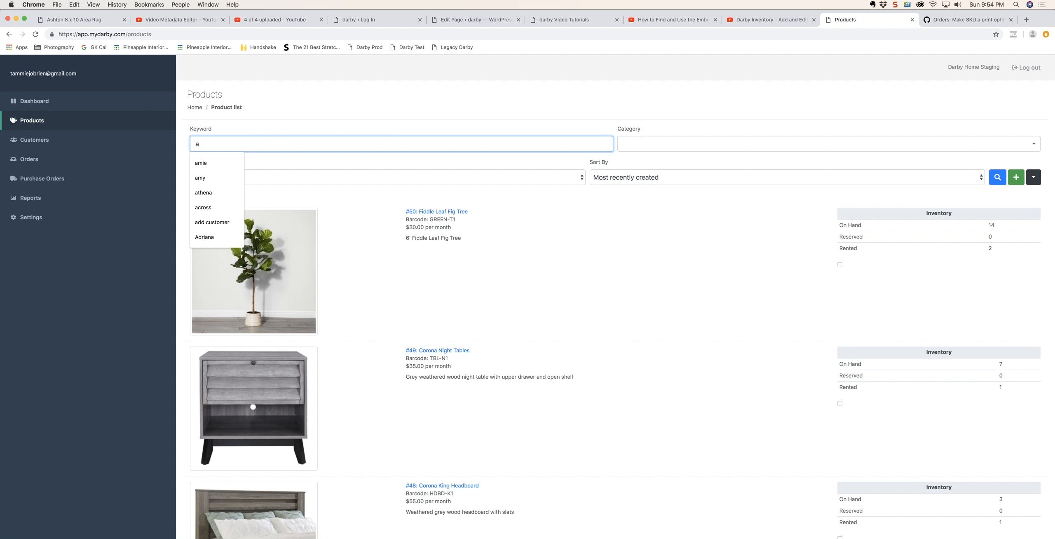
type("shton sofa")
key("Return")
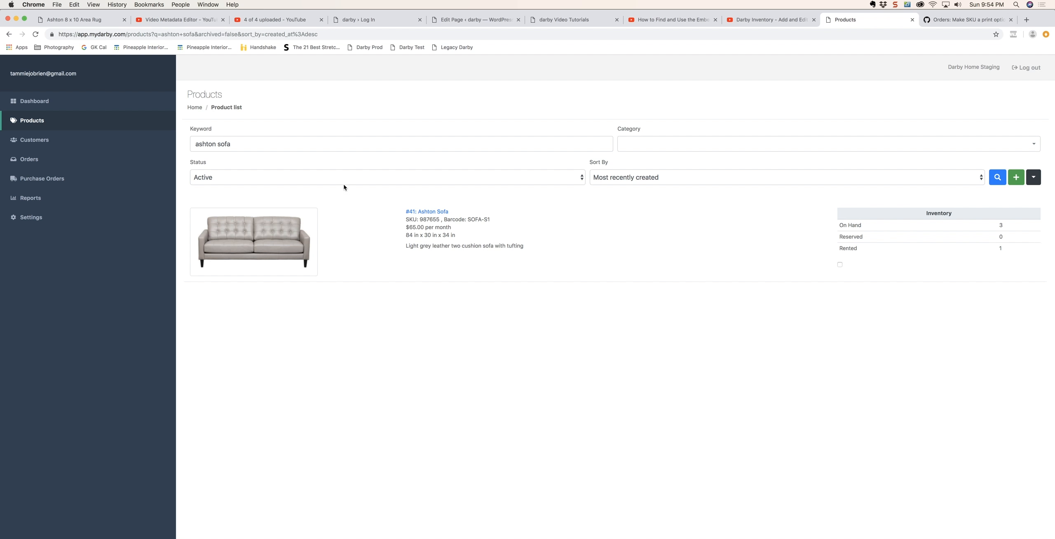
left_click(428, 212)
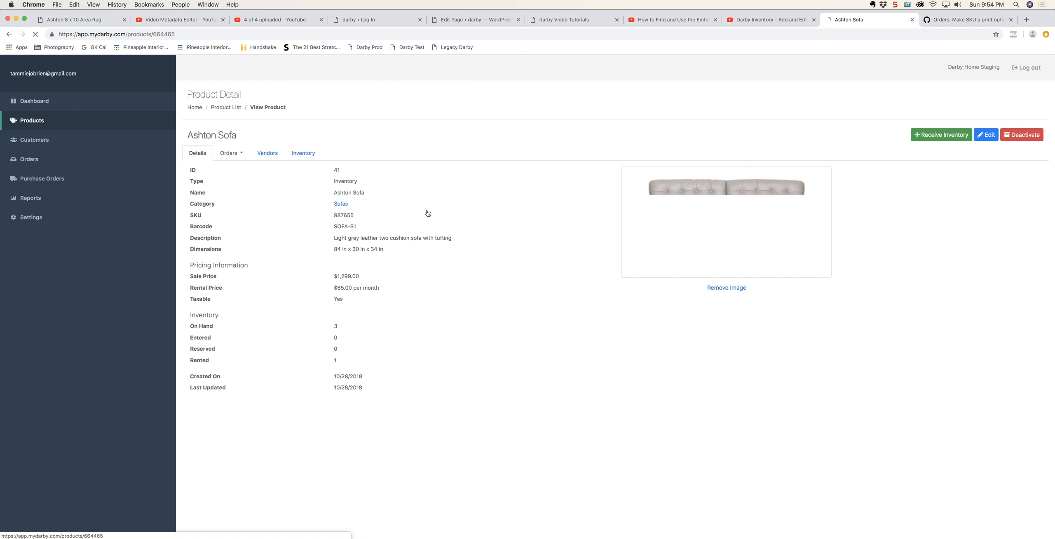
left_click(242, 156)
left_click(240, 171)
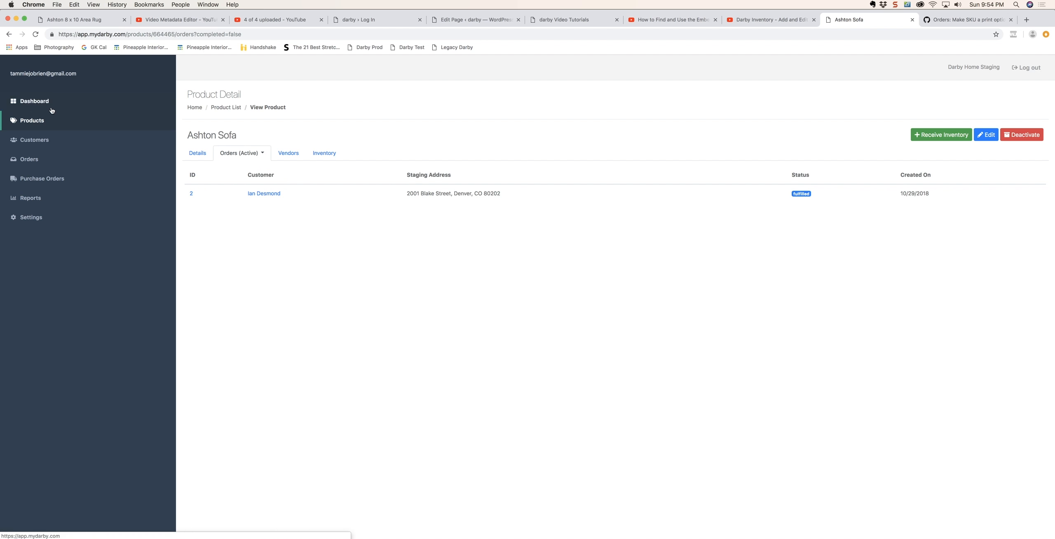
Check the dashboard's order overview, reopen the fulfilled order from the order list and examine its items.
left_click(34, 102)
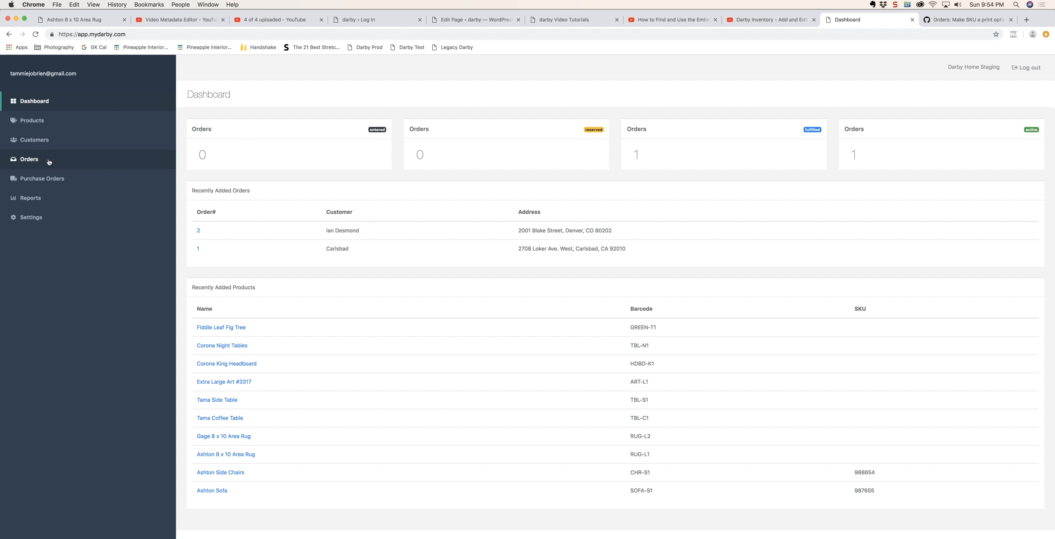
left_click(32, 161)
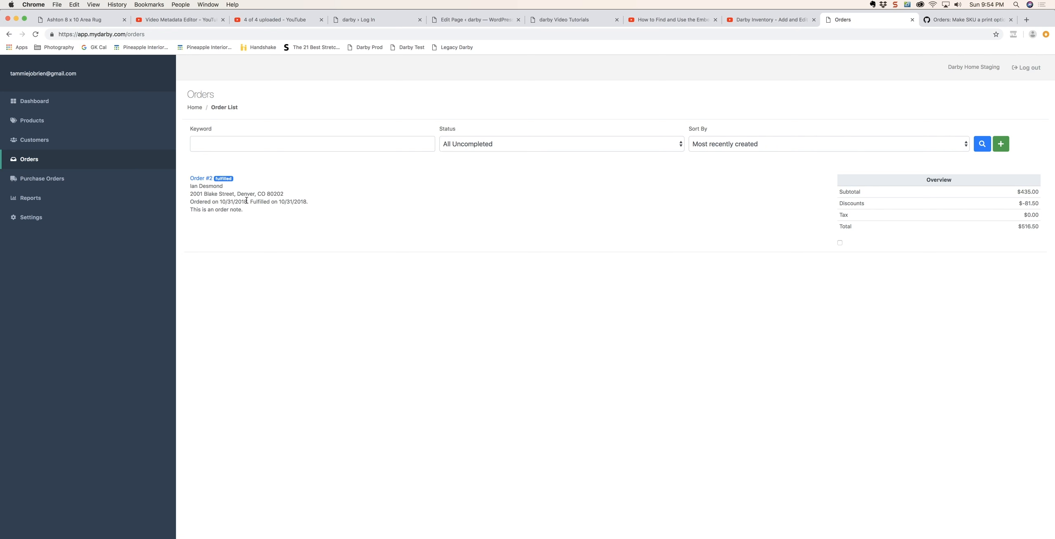
left_click(202, 178)
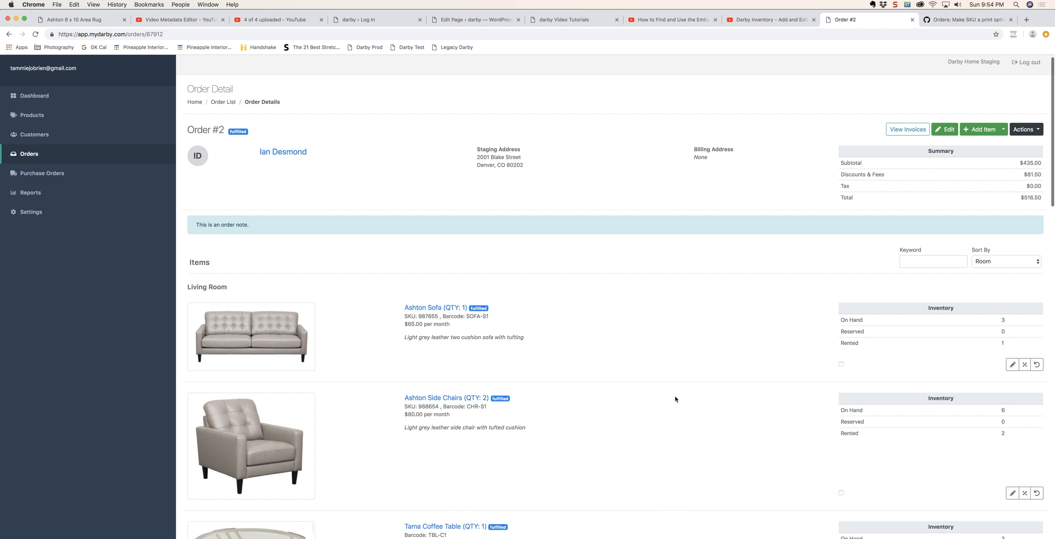
scroll(675, 399, "down", 4)
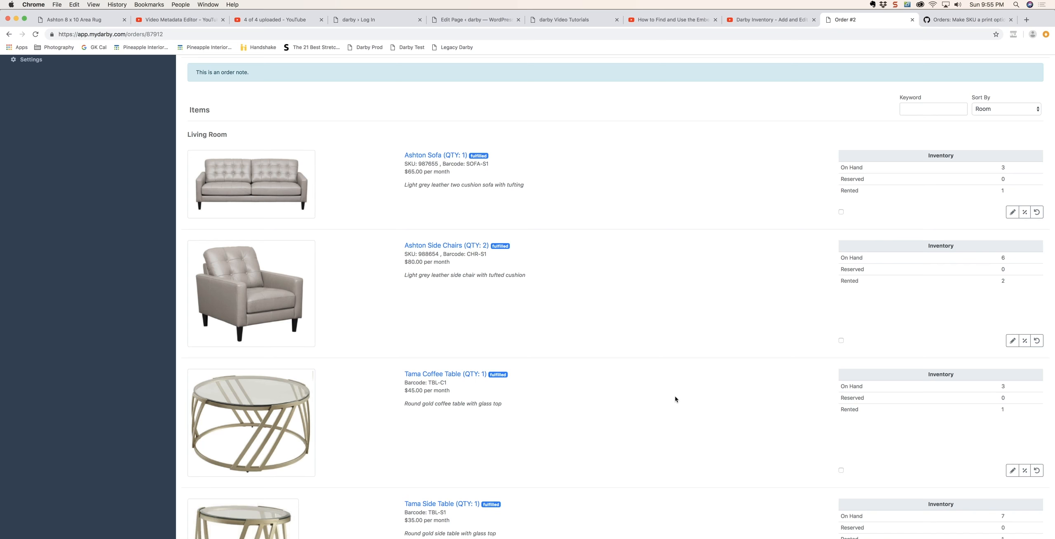
scroll(675, 399, "down", 2)
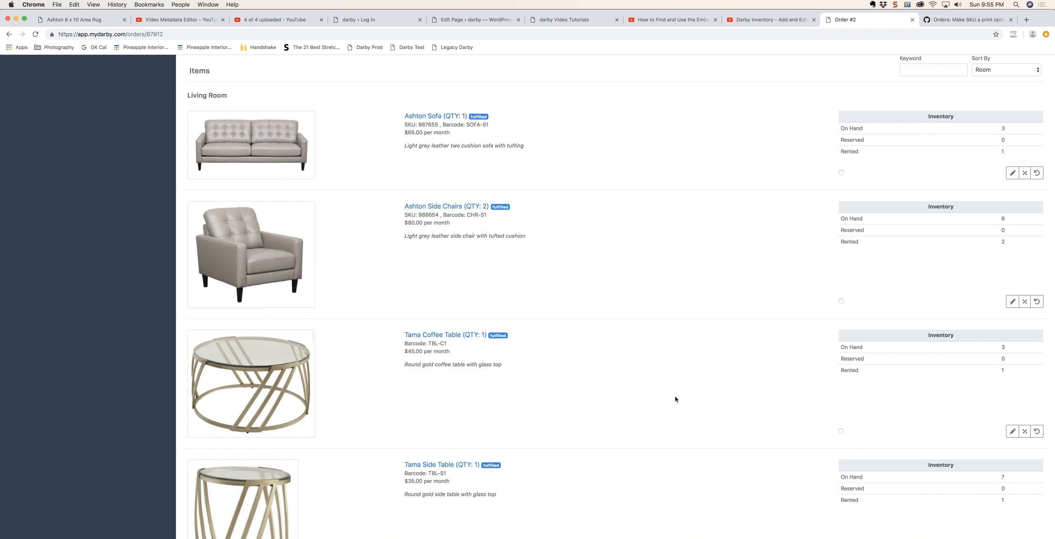
scroll(675, 399, "down", 7)
scroll(675, 399, "down", 4)
scroll(675, 399, "up", 11)
scroll(675, 399, "down", 9)
scroll(675, 399, "down", 20)
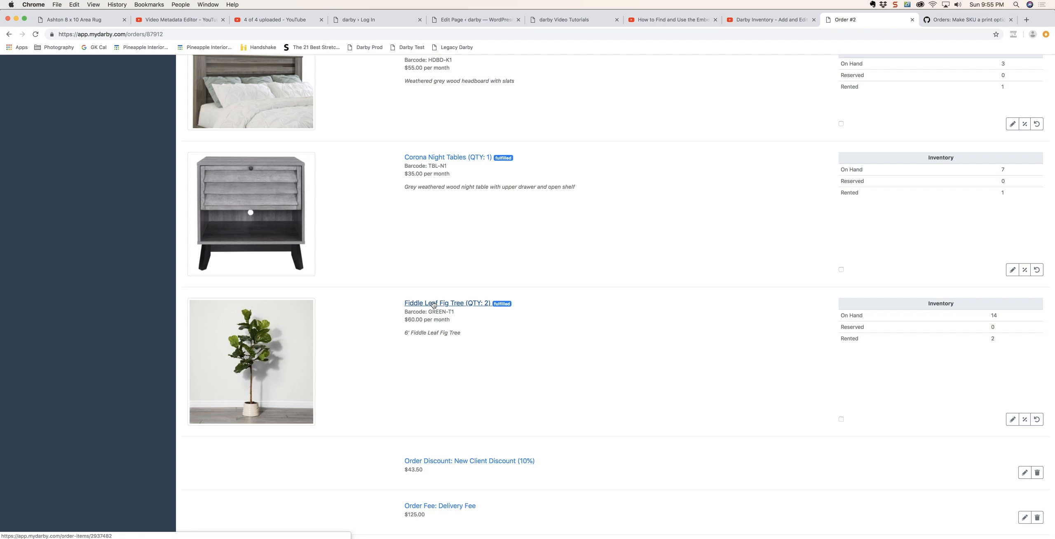
Return 1 Fiddle Leaf Fig Tree from the order as a Rental/Lease Return with the reason "Didn't use second tree".
left_click(1037, 420)
double_click(324, 176)
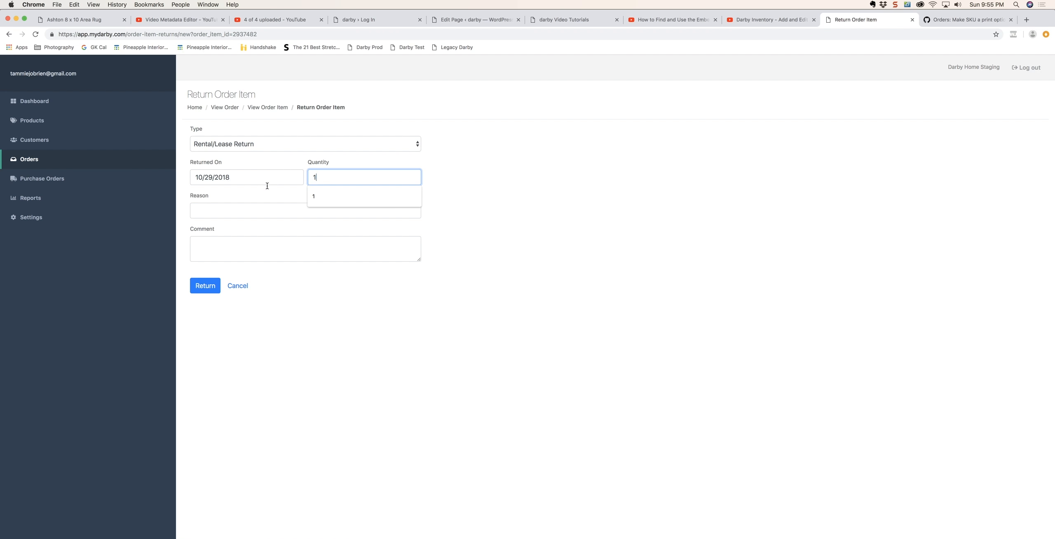
left_click(237, 209)
type("D")
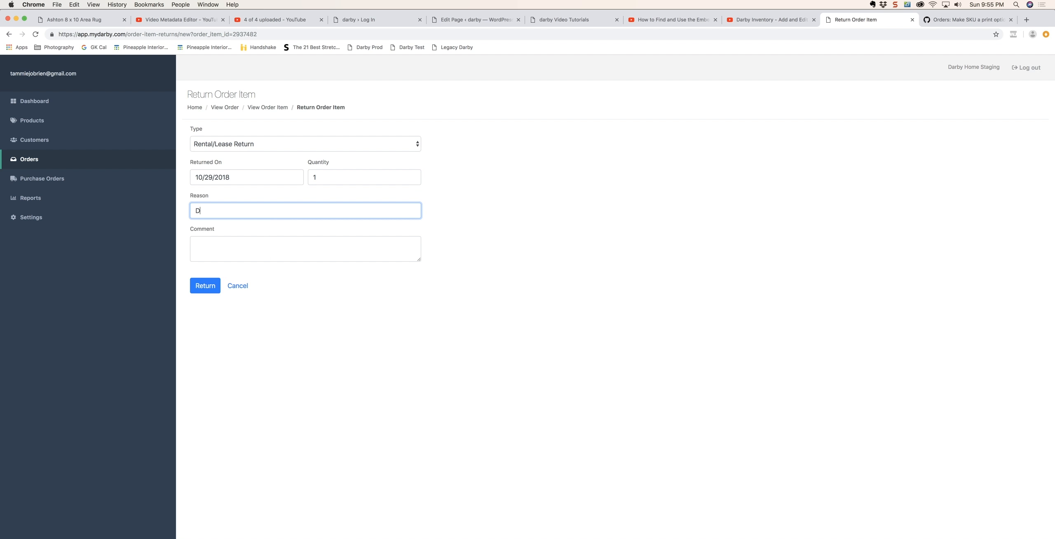
type("idn't use second tree")
left_click(205, 289)
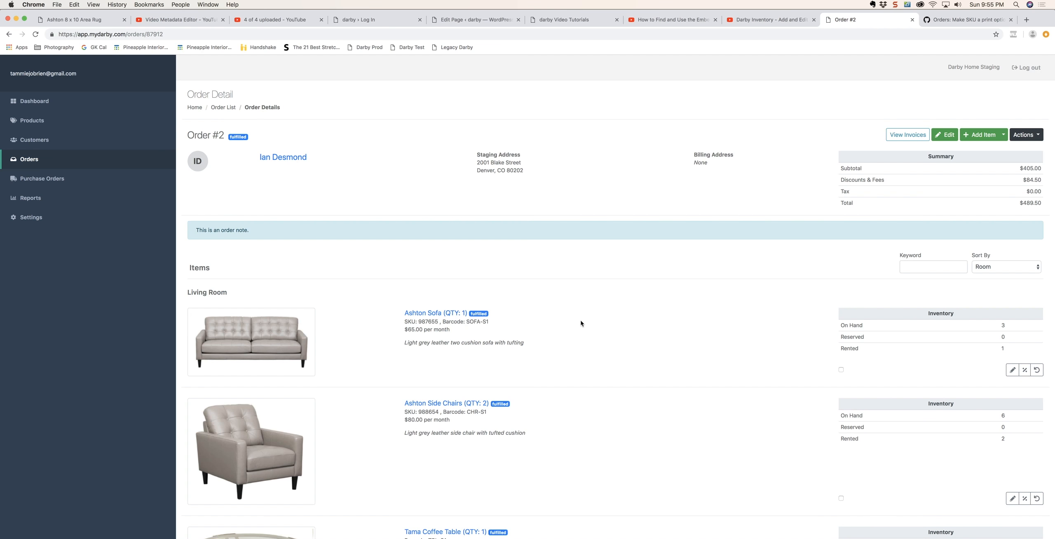
Check the Fiddle Leaf Fig Tree's remaining quantity and inventory in the order's Master Bedroom items.
scroll(600, 359, "down", 20)
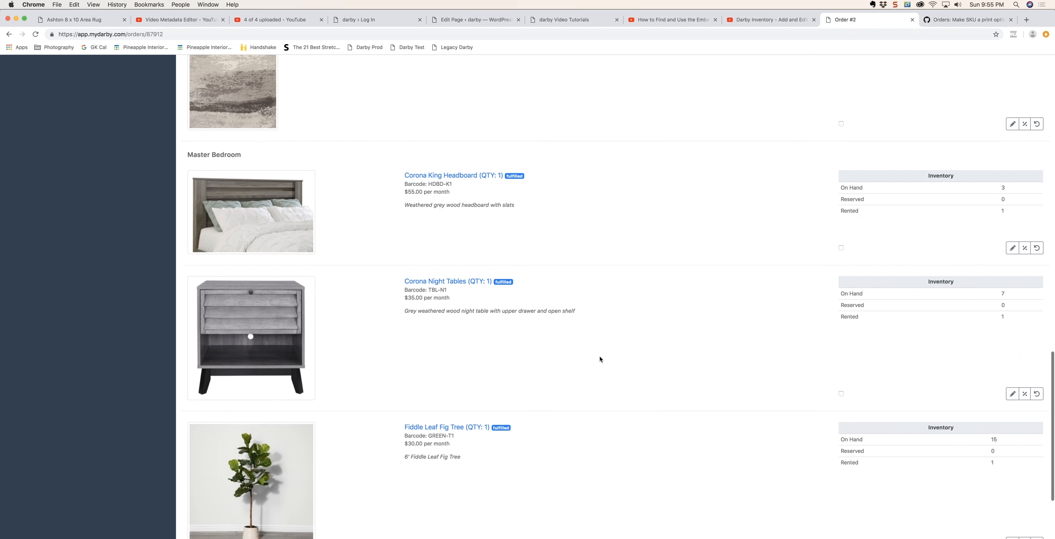
scroll(600, 359, "down", 4)
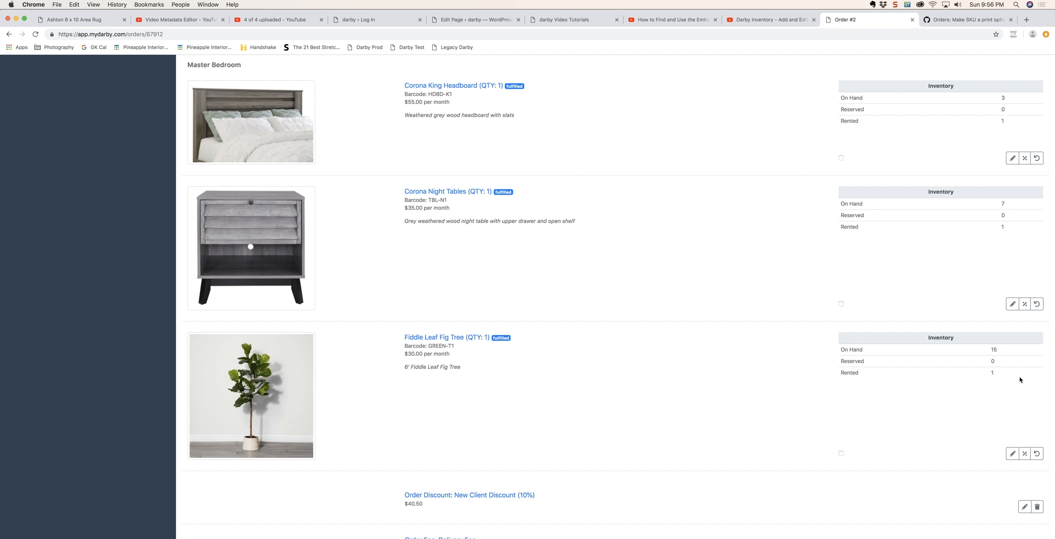
scroll(346, 245, "up", 15)
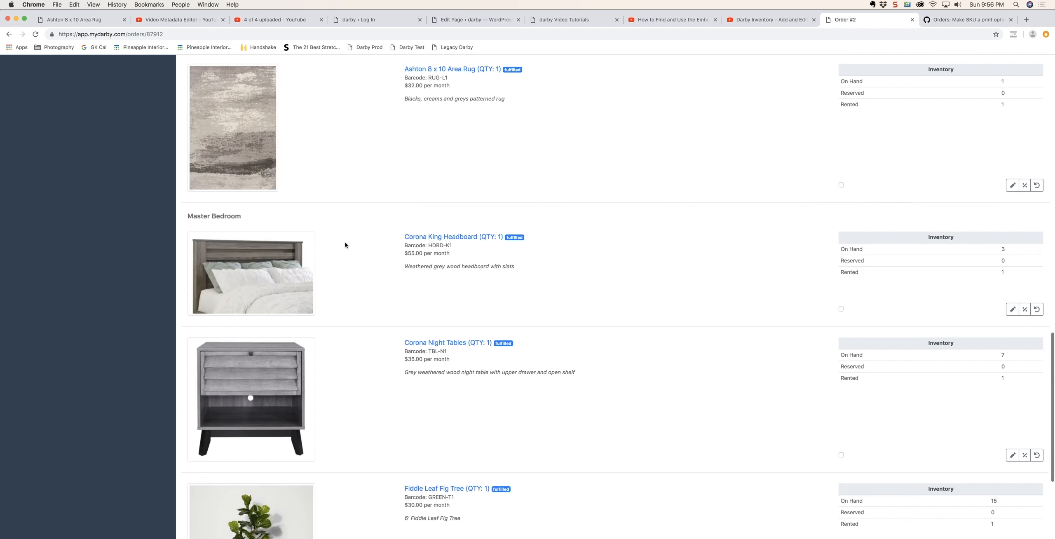
scroll(346, 245, "up", 10)
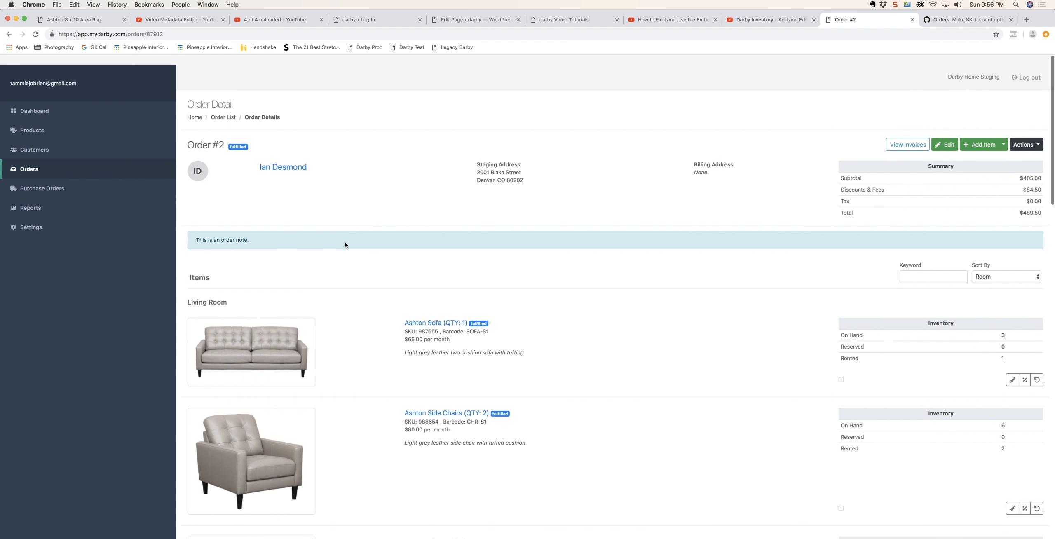
Open the Fiddle Leaf Fig Tree product and view its active orders.
left_click(27, 120)
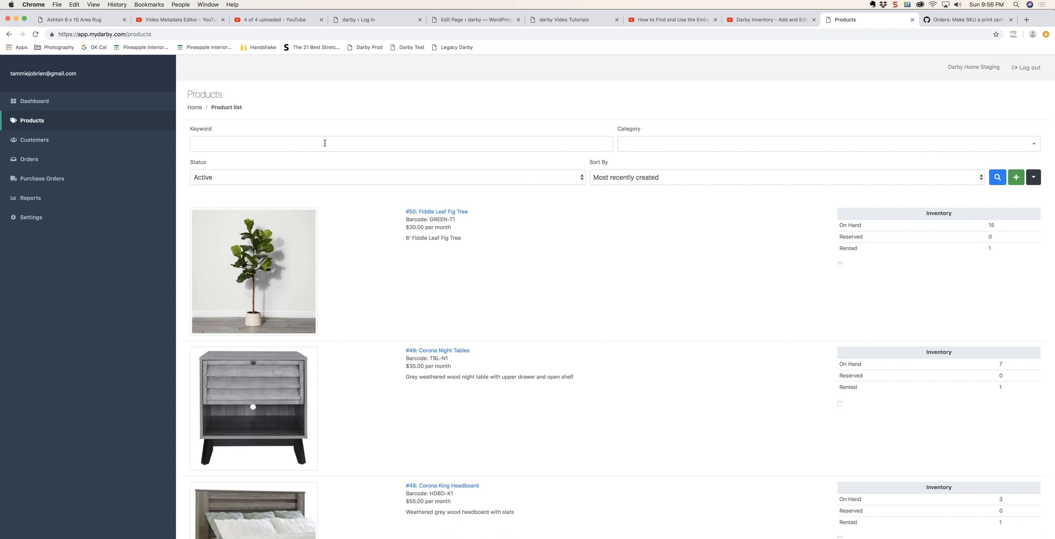
left_click(433, 212)
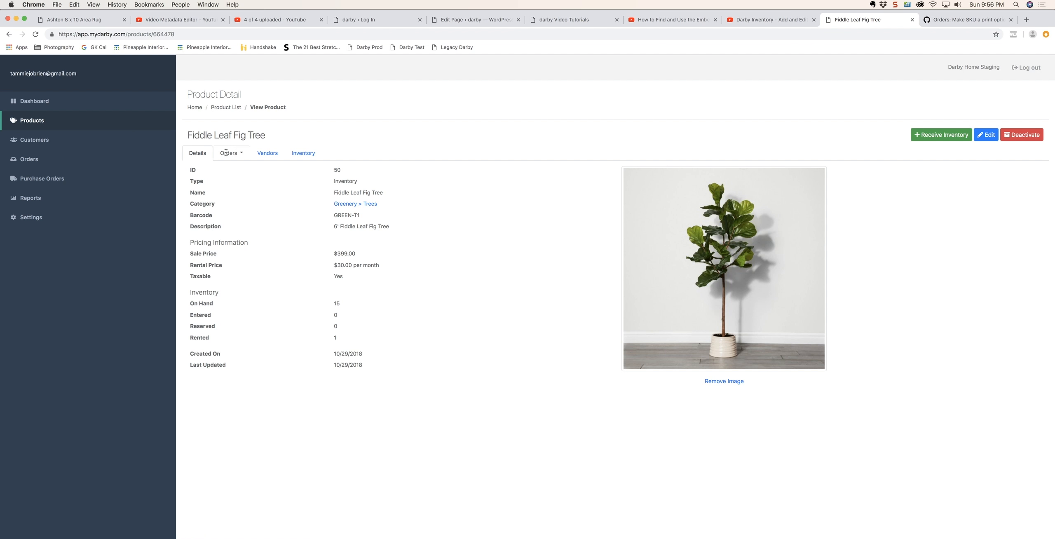
left_click(242, 154)
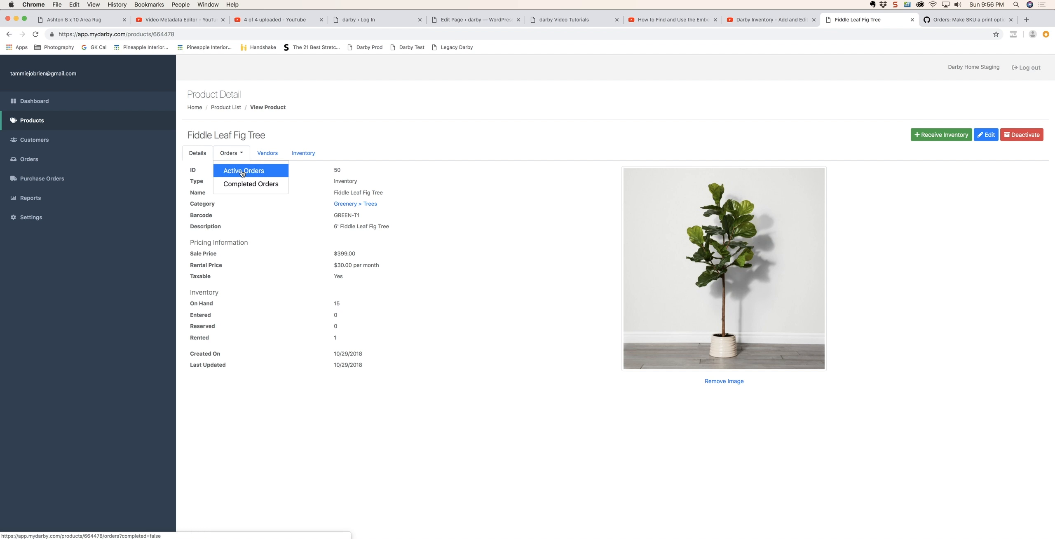
left_click(242, 173)
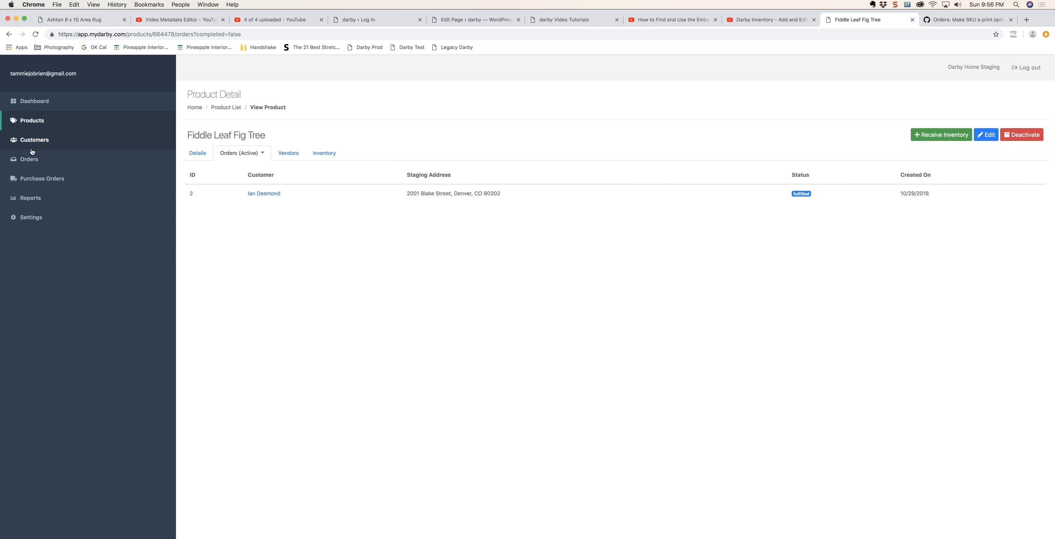
Review the returns and details of the order's Fiddle Leaf Fig Tree item and go back to the order.
left_click(25, 160)
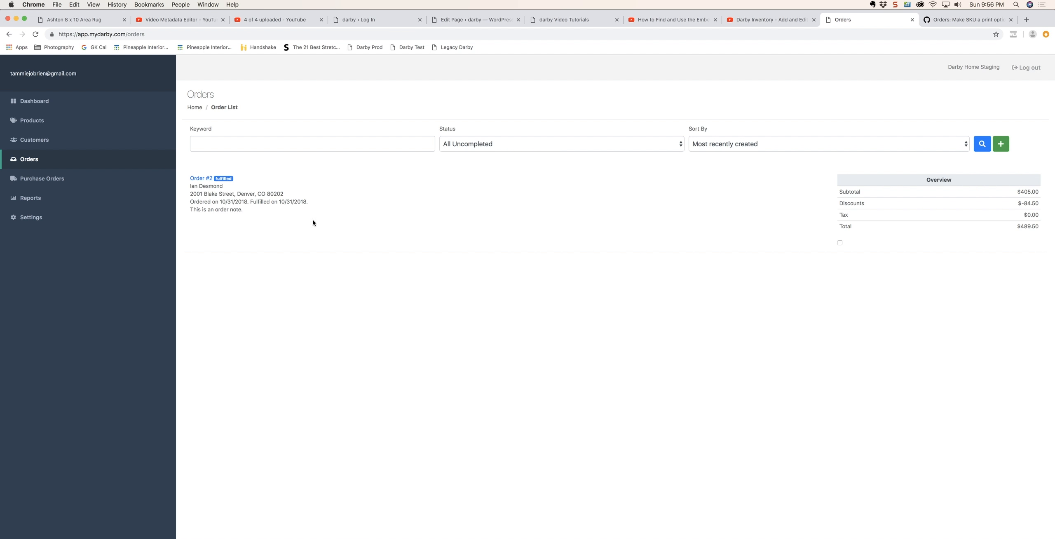
left_click(198, 178)
scroll(478, 312, "down", 15)
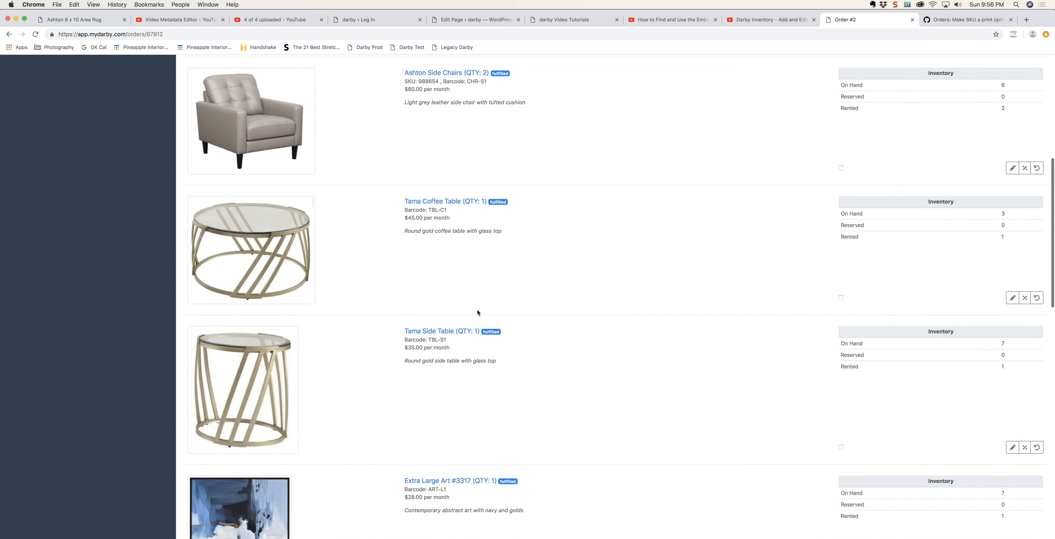
scroll(477, 310, "down", 1)
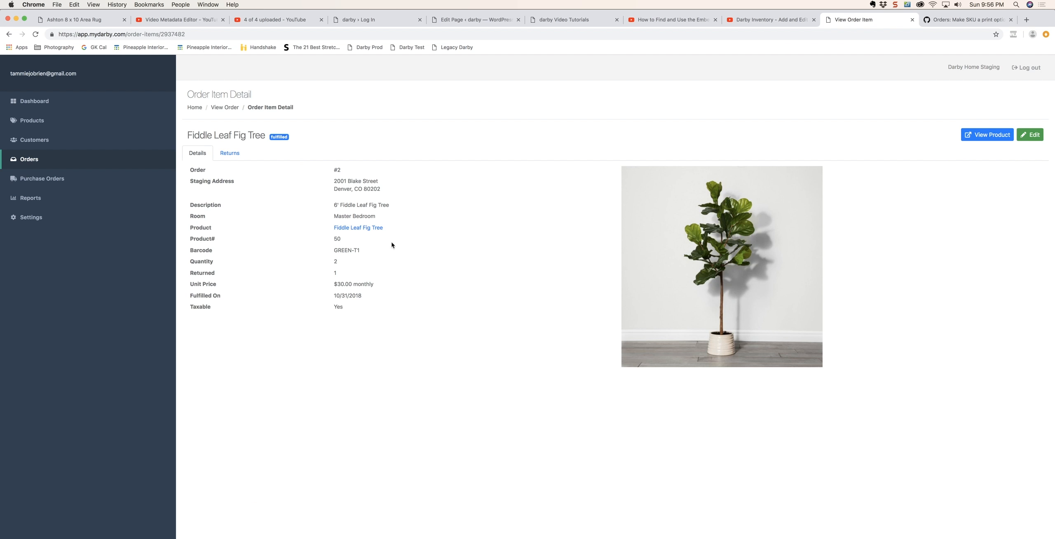
left_click(230, 153)
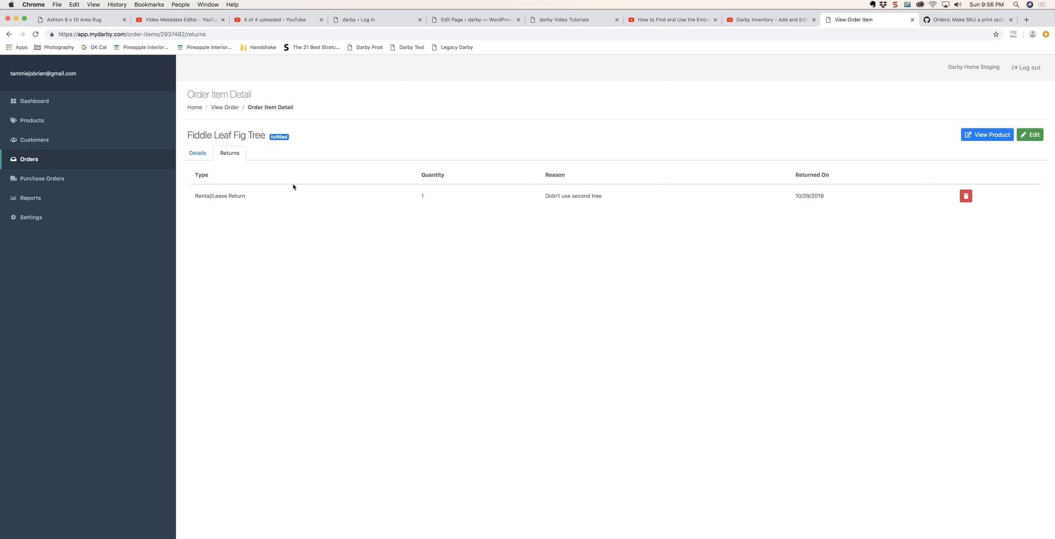
left_click(196, 154)
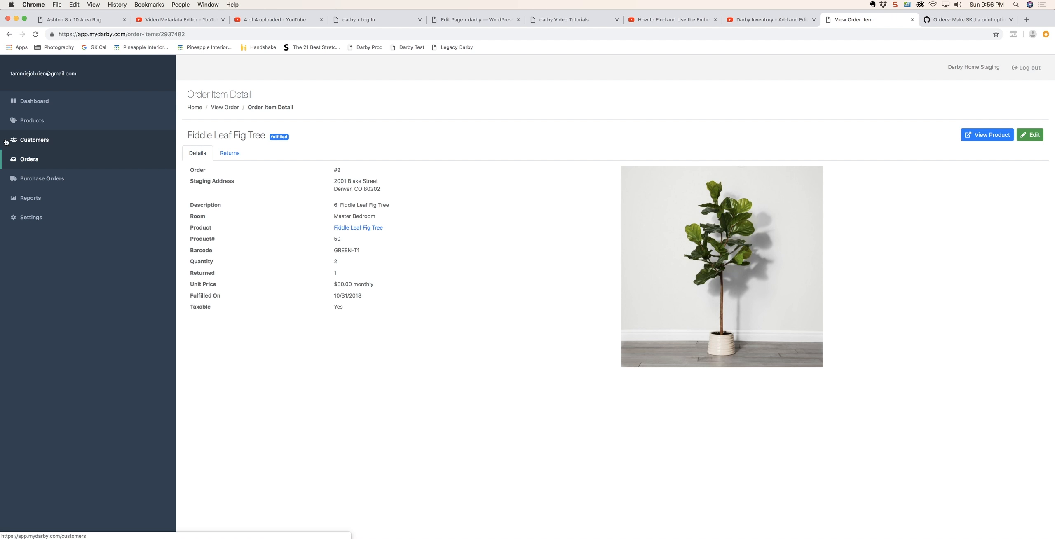
left_click(30, 159)
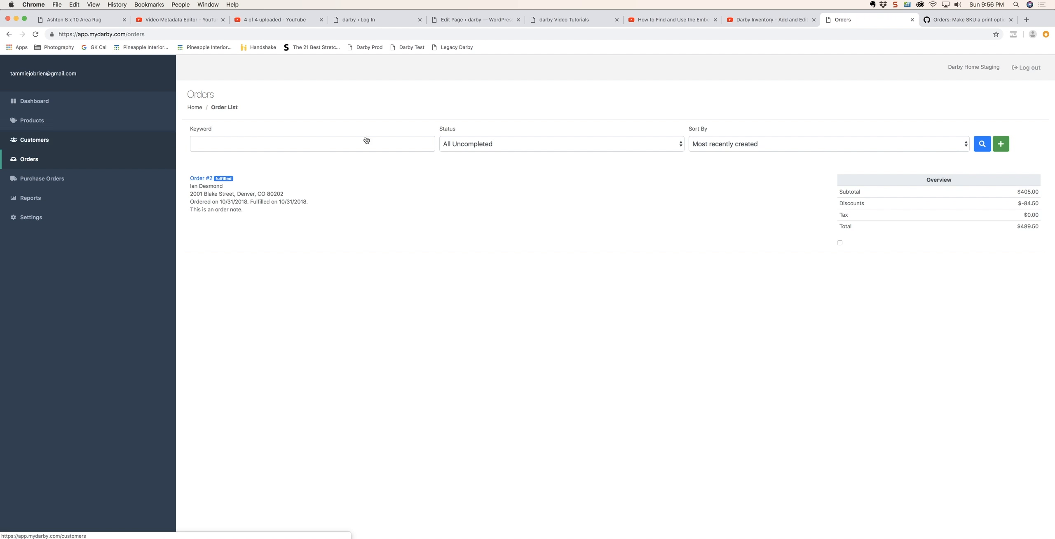
left_click(201, 178)
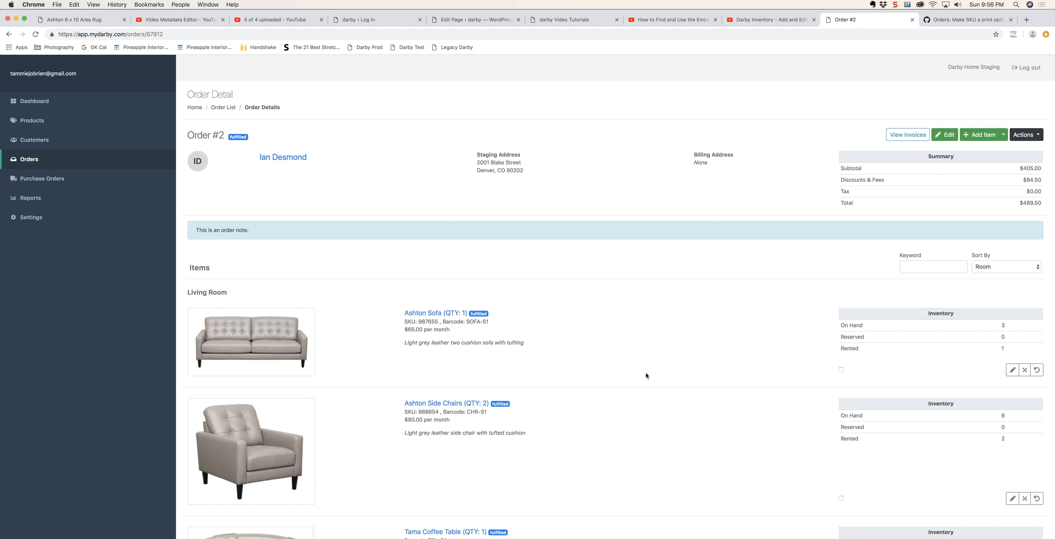